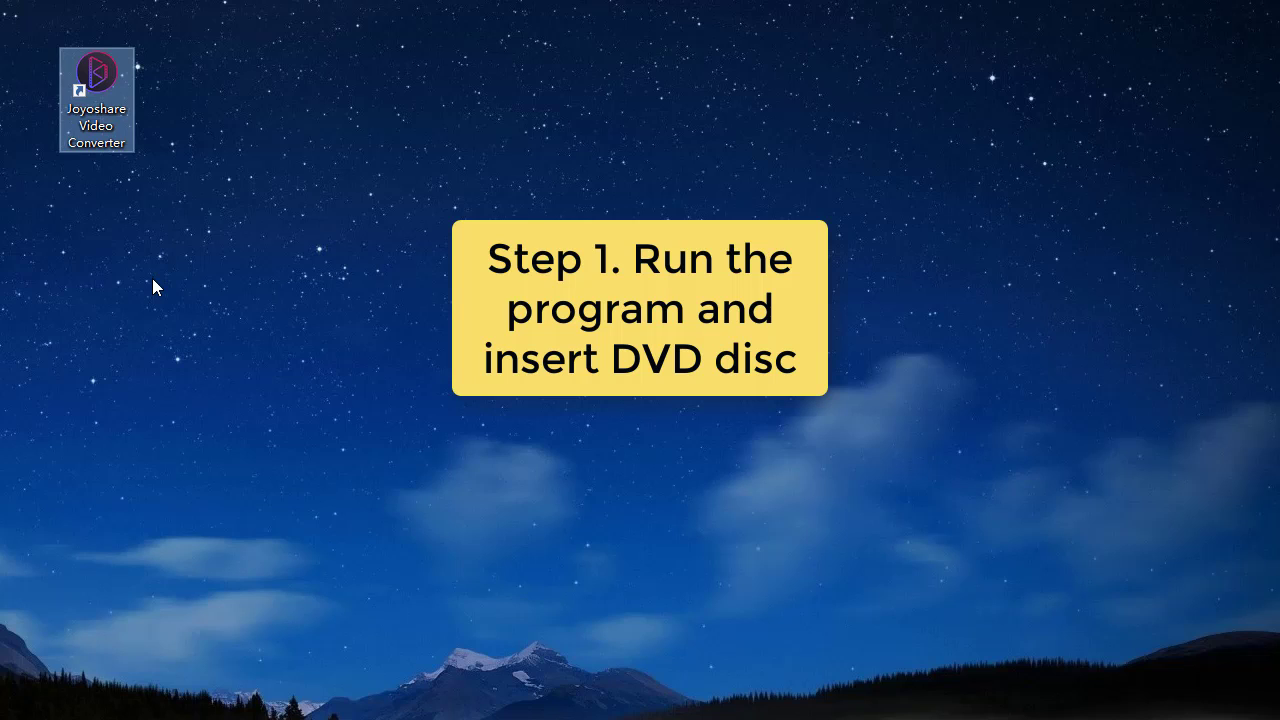
- Launch Joyoshare Video Converter and load the ATTACK_OF_THE_CLONES disc from drive F
double_click(95, 106)
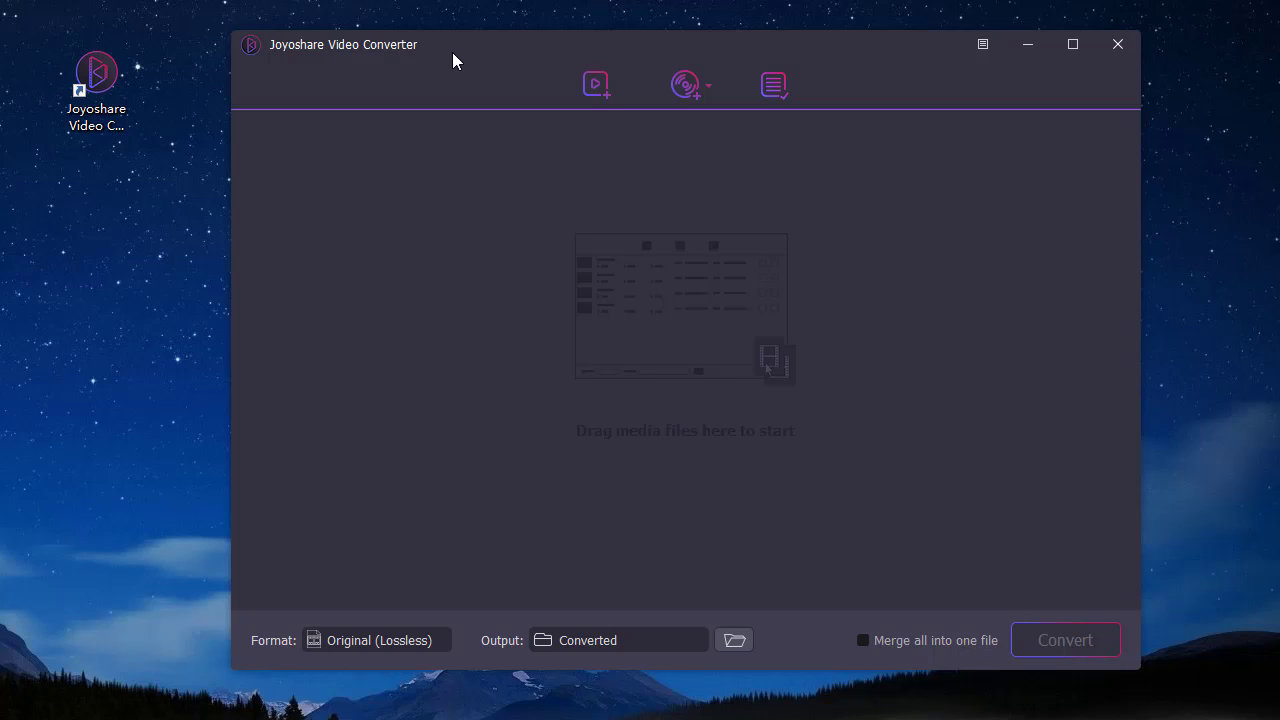
click(706, 86)
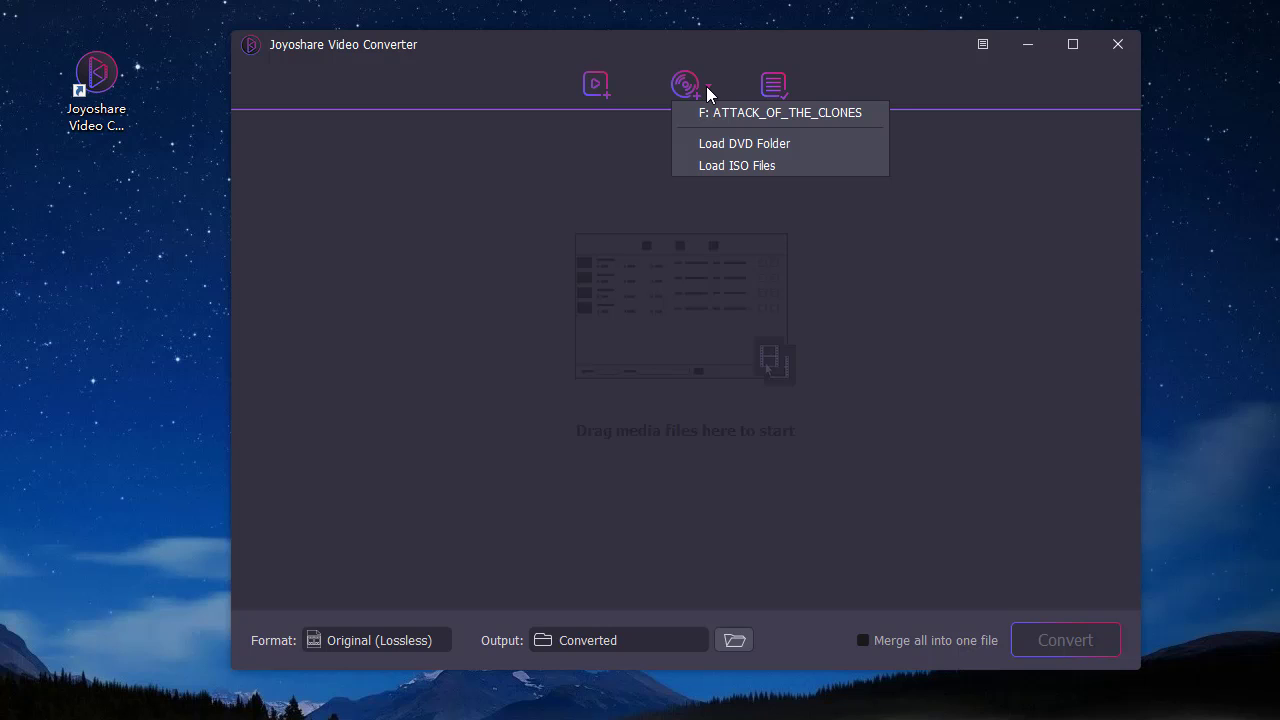
click(630, 94)
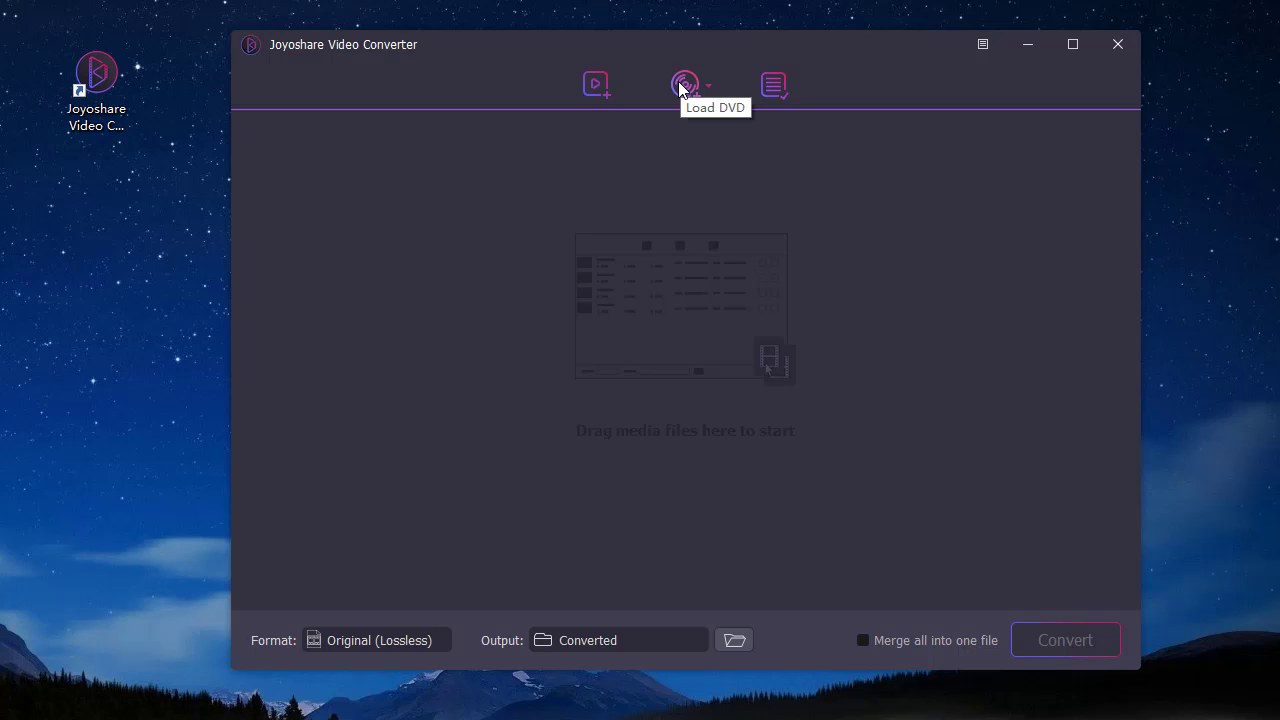
click(680, 87)
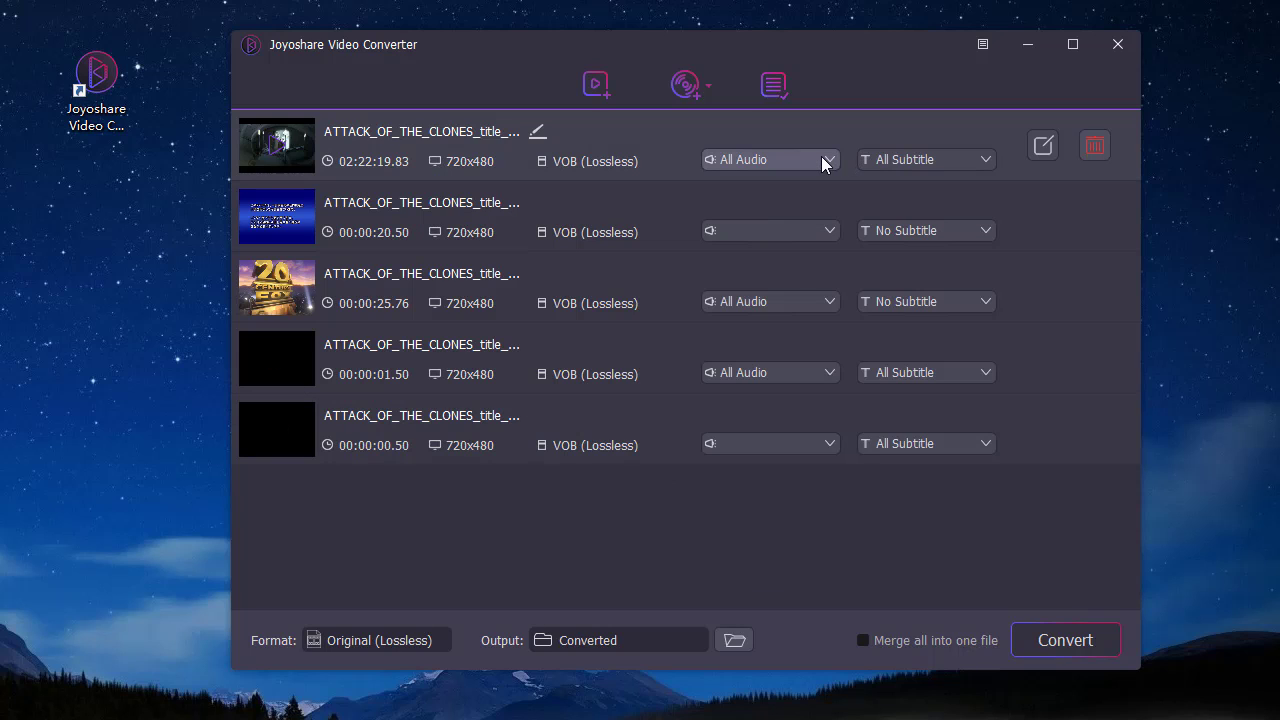
- Examine the available audio tracks and subtitle tracks of the first DVD title
click(821, 156)
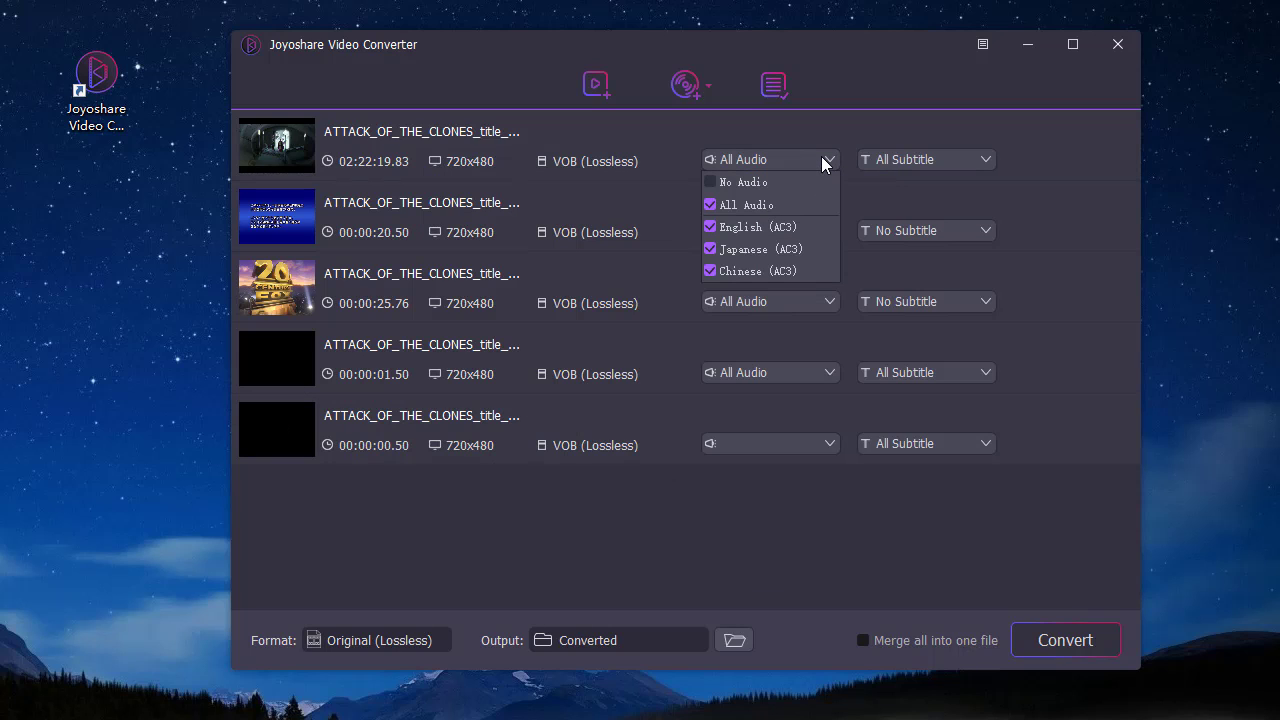
click(821, 156)
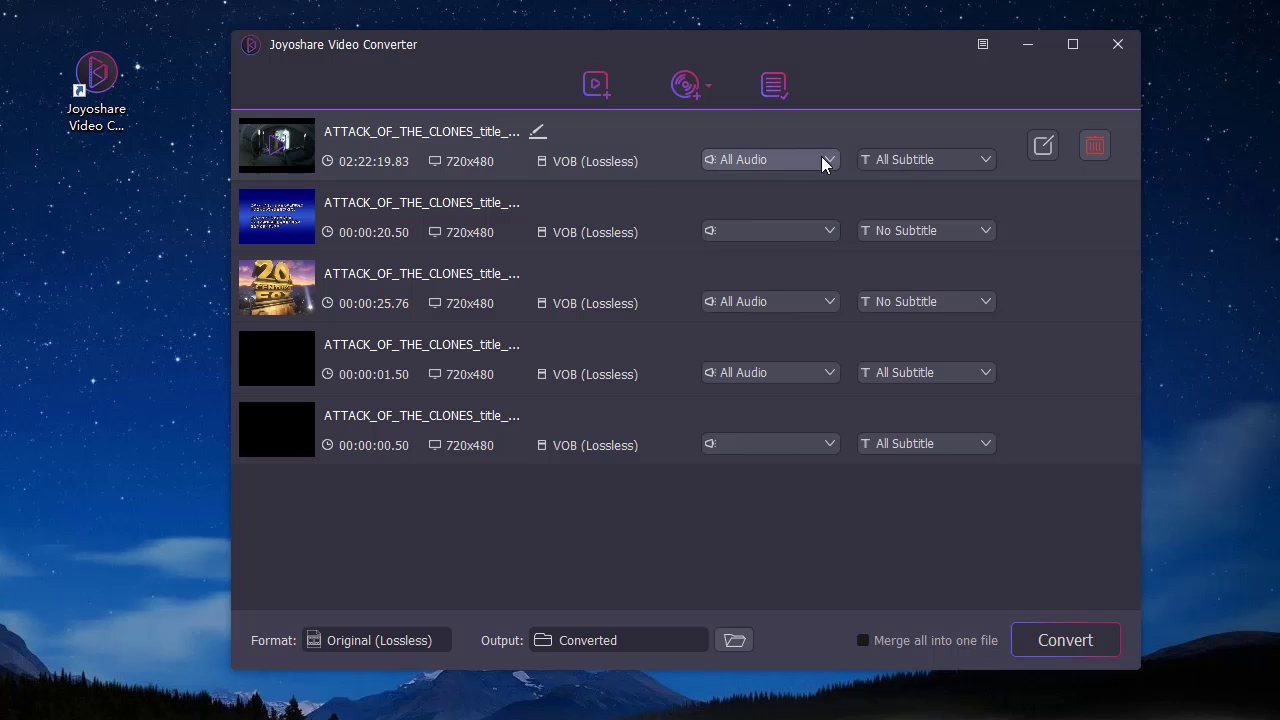
click(919, 157)
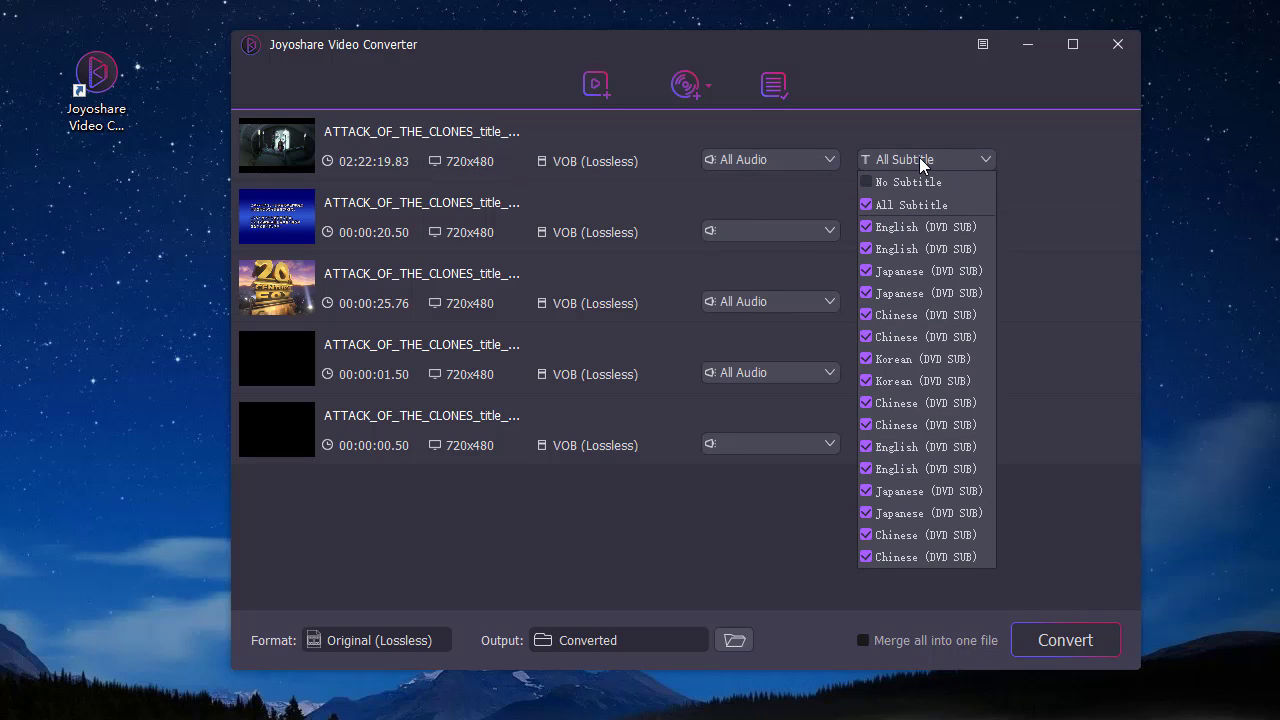
click(919, 157)
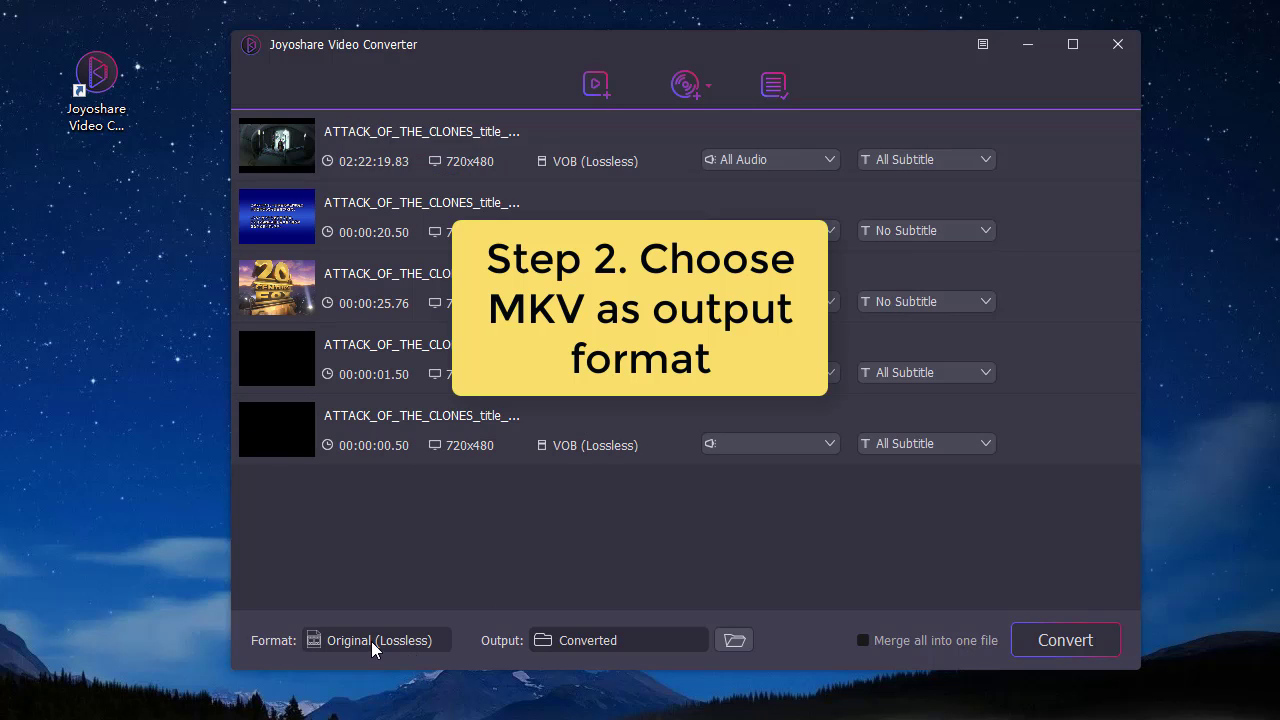
- Set the output format of all titles to MKV in the fast, lossless High-Speed mode
click(372, 643)
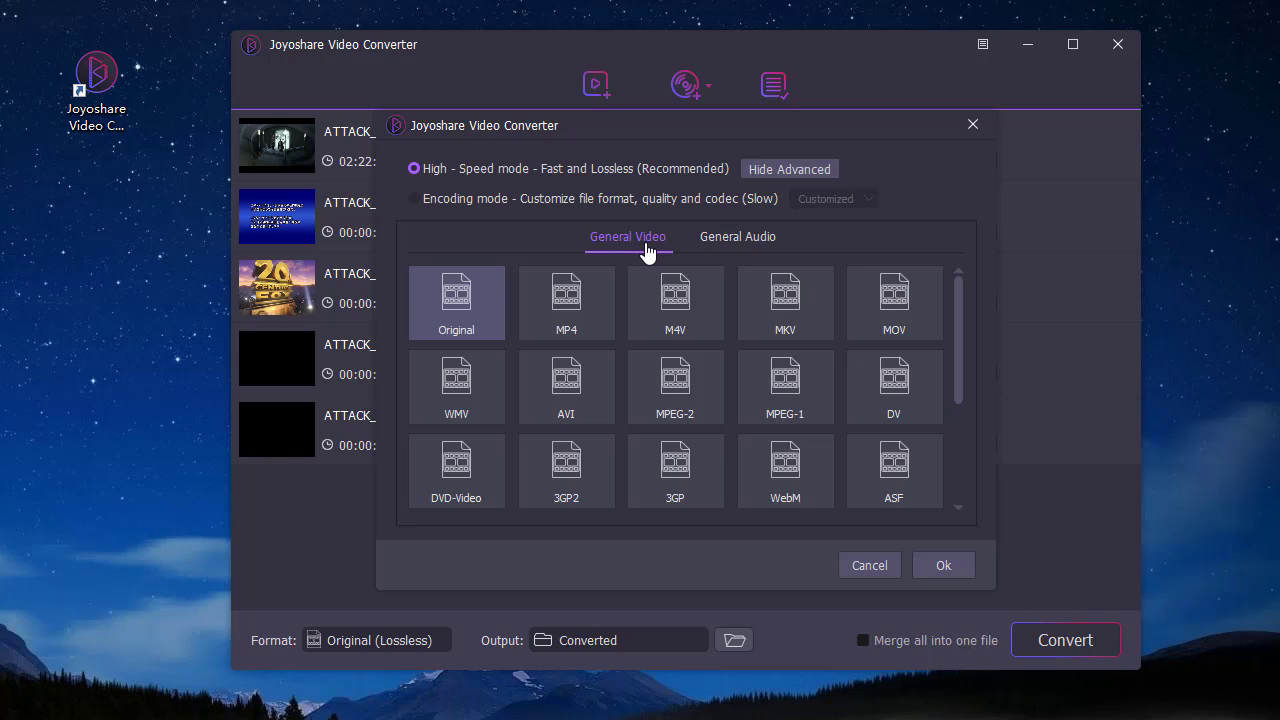
click(779, 310)
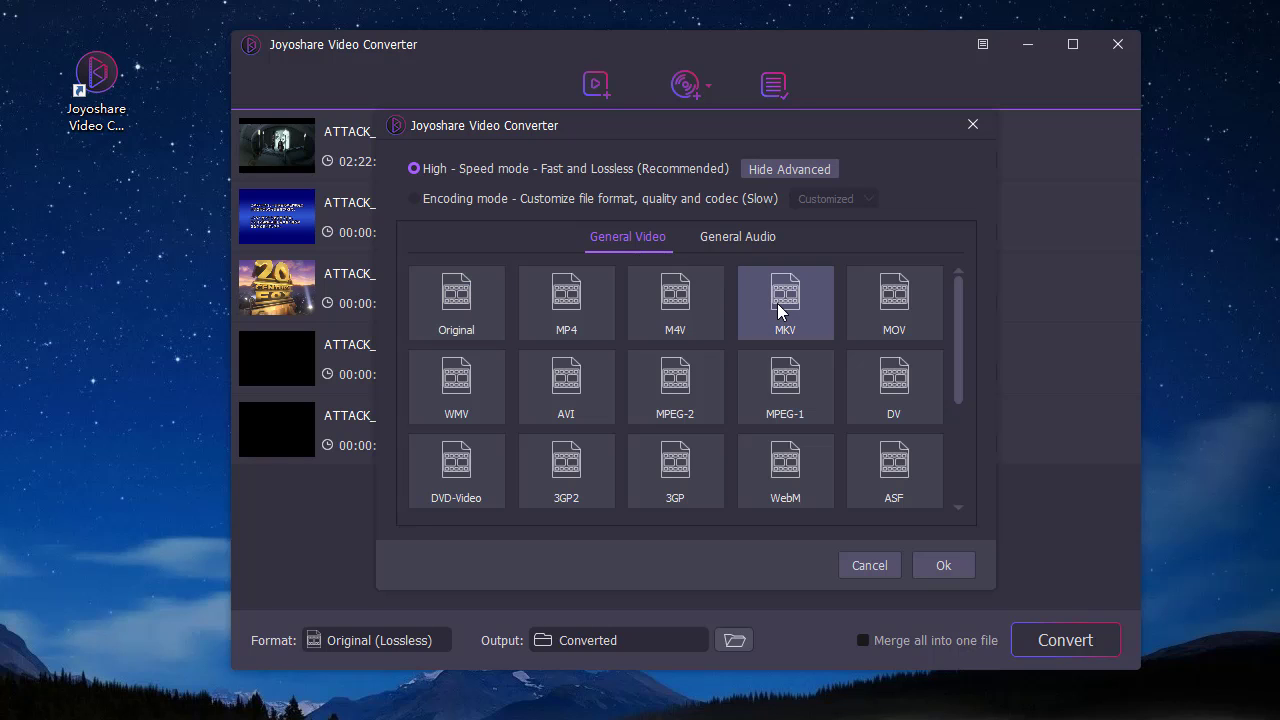
click(943, 565)
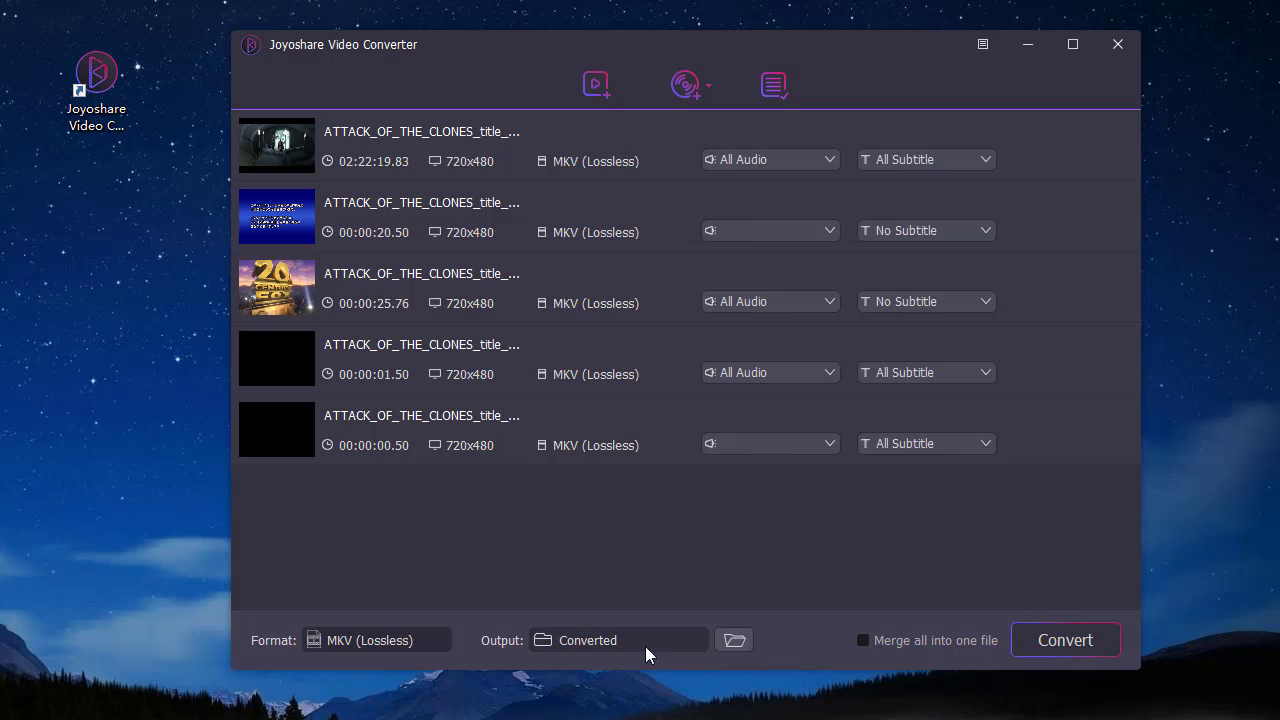
- Switch the output format settings to Encoding mode and check which quality presets are offered
click(374, 642)
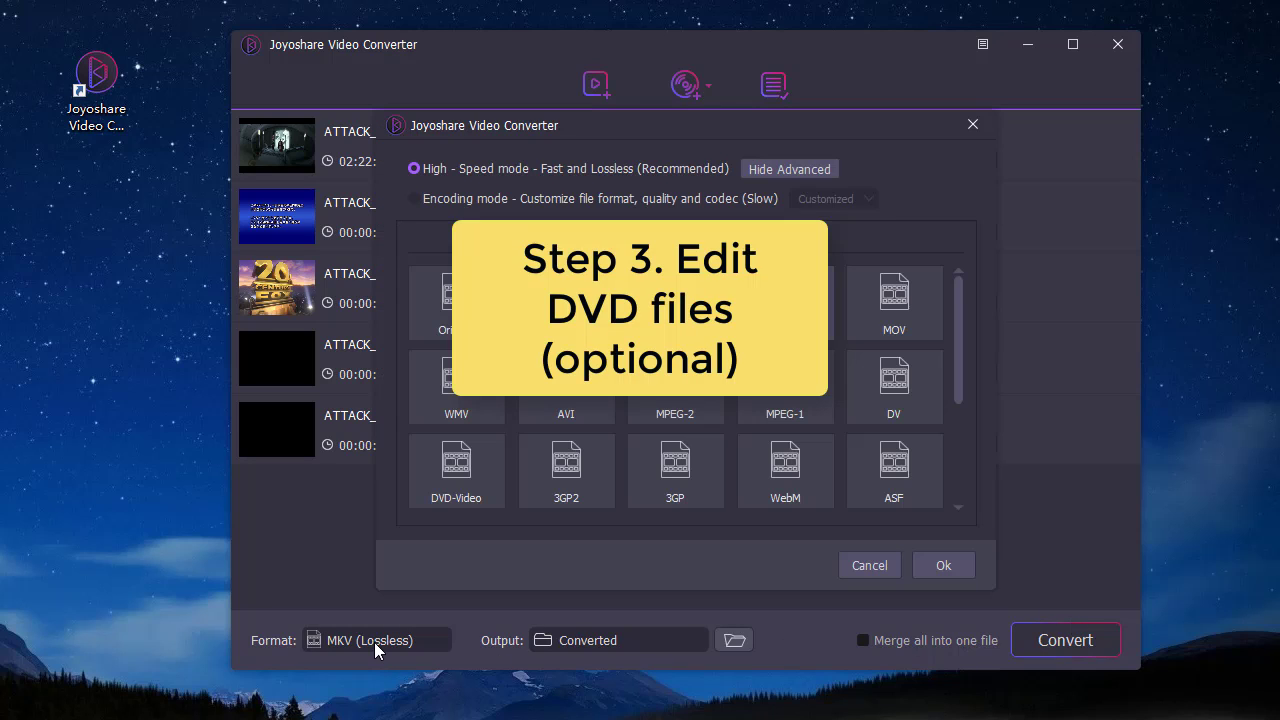
click(416, 199)
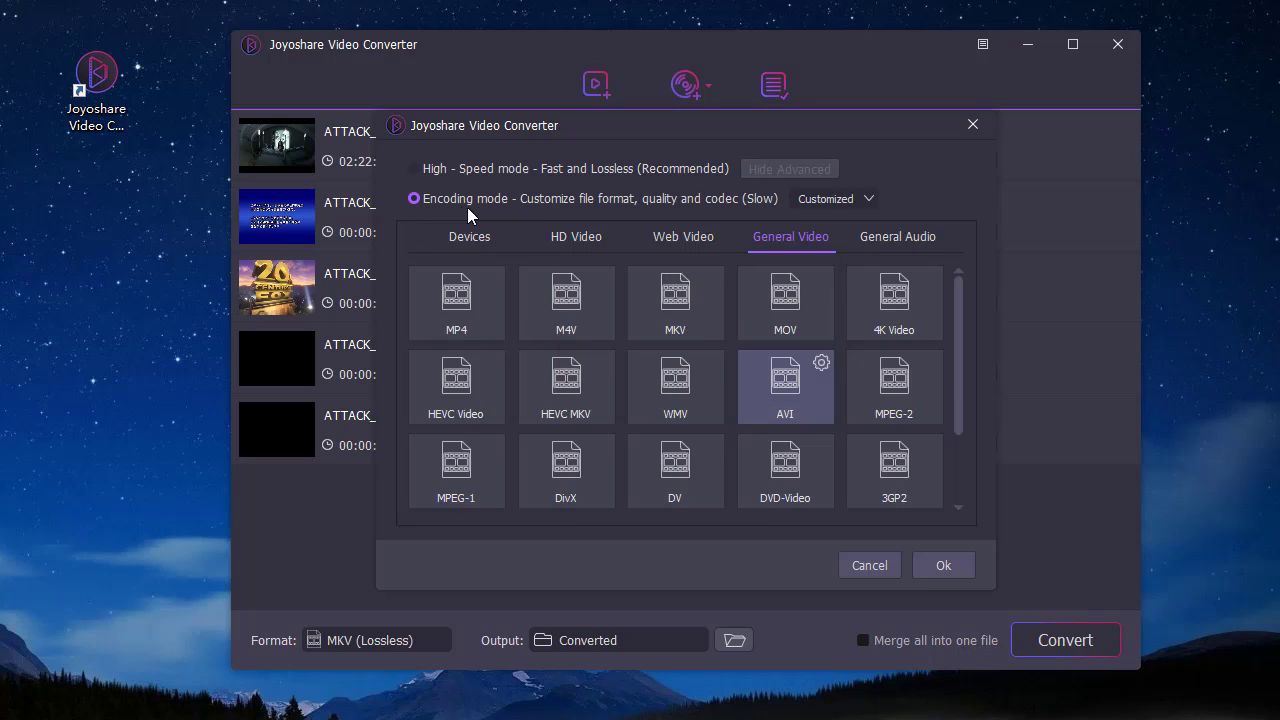
click(869, 199)
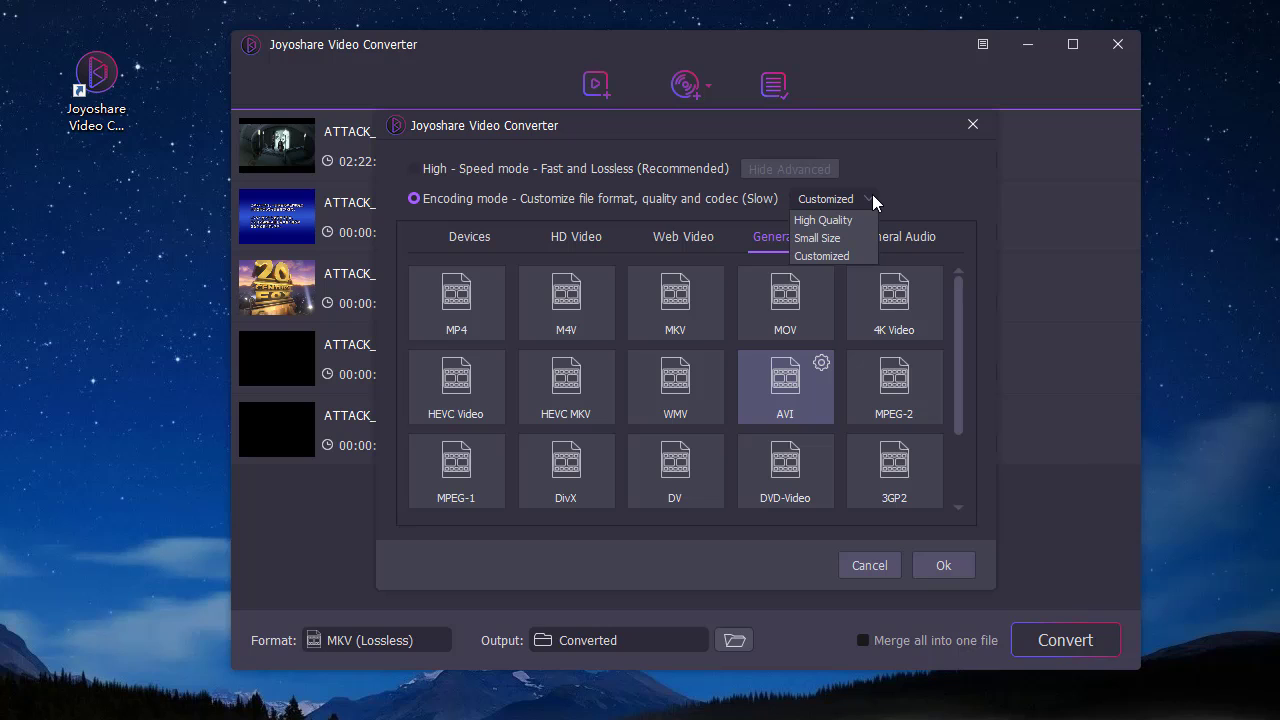
click(873, 199)
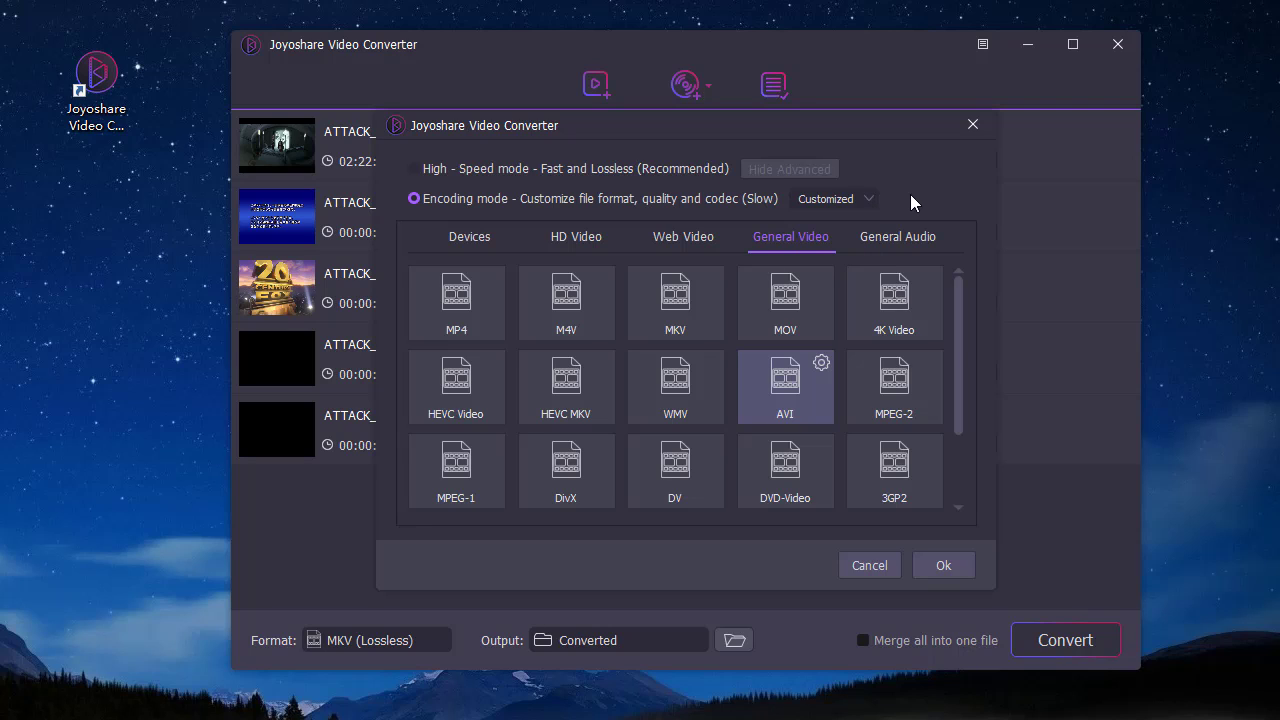
- Look through the Devices, HD Video, Web Video, General Video and General Audio formats offered for encoding
click(478, 240)
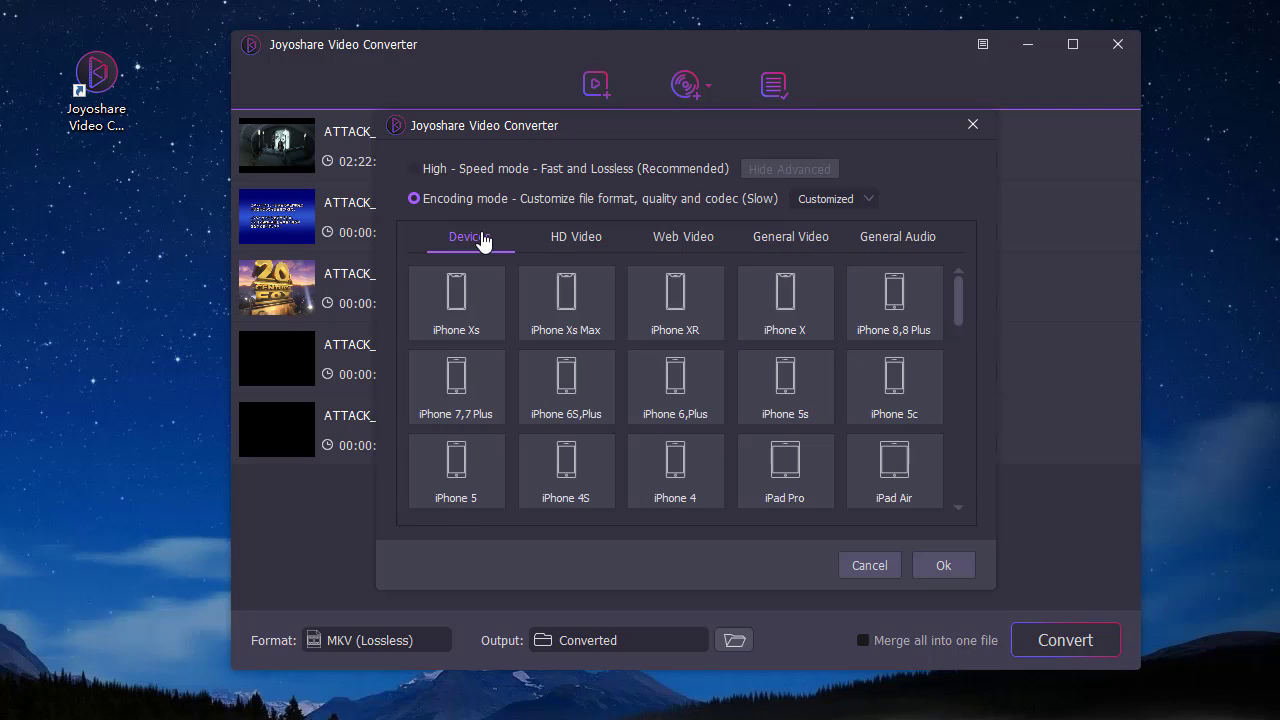
click(585, 244)
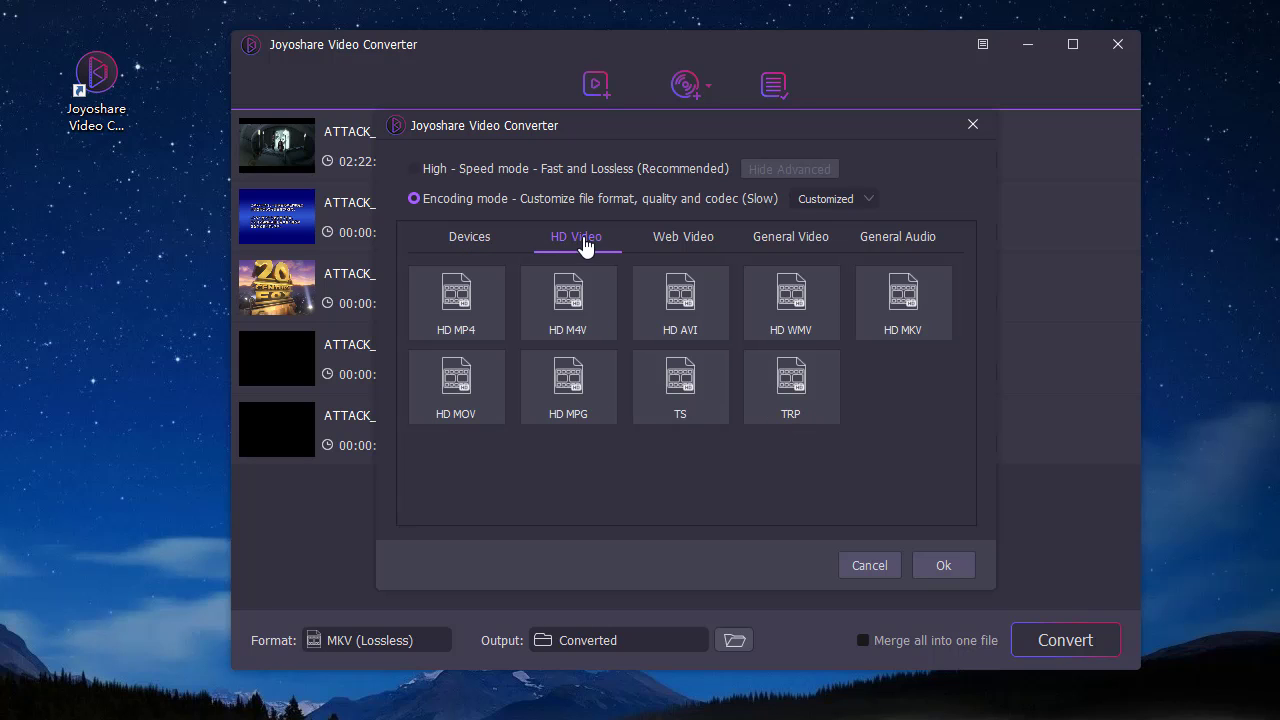
click(675, 243)
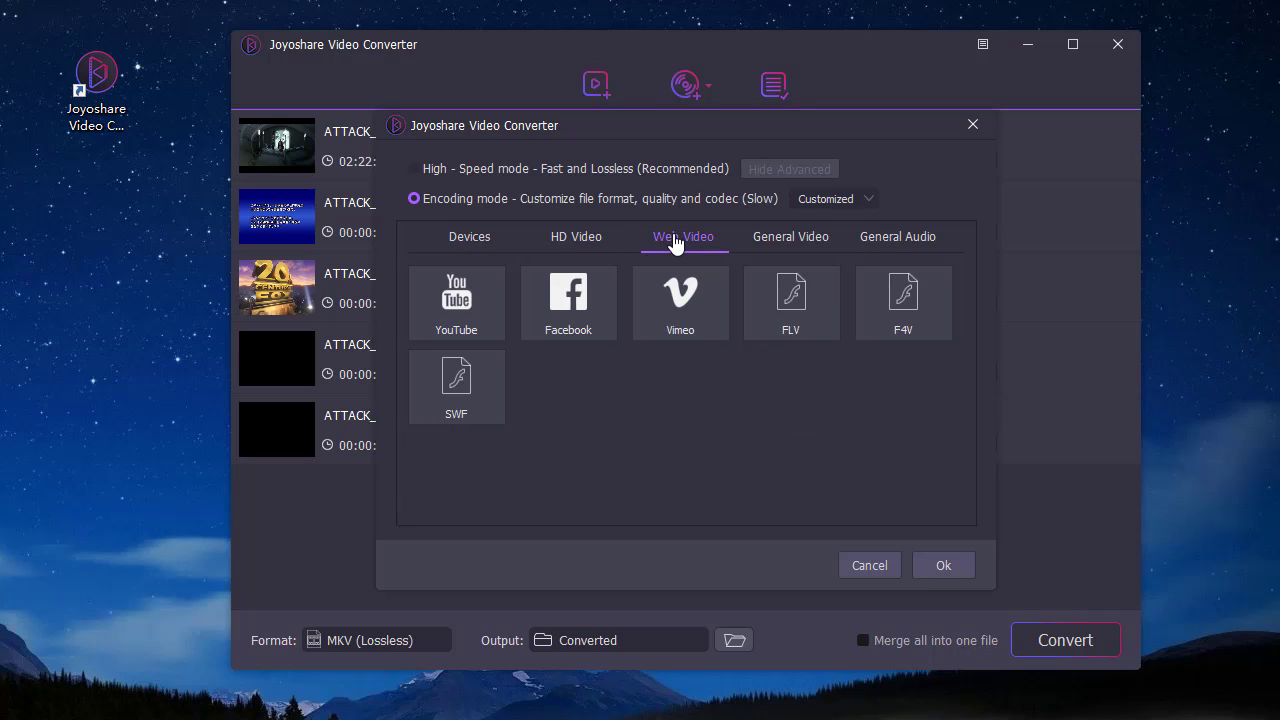
click(778, 241)
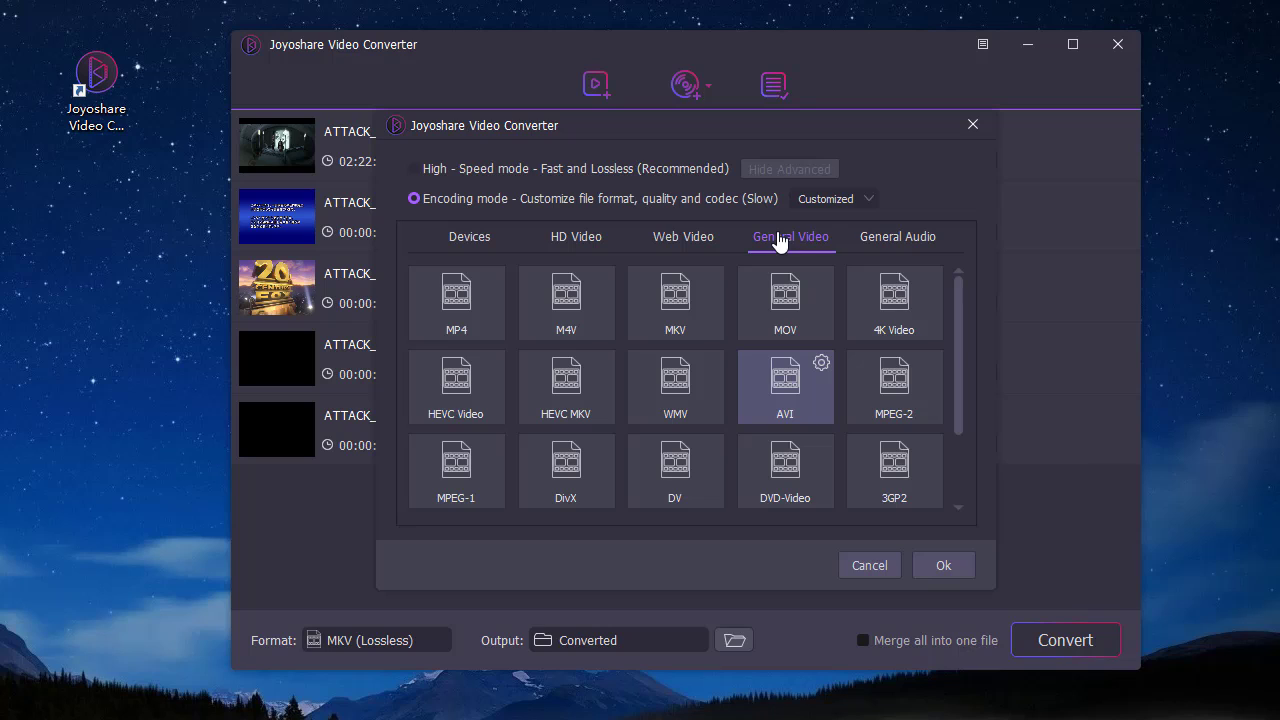
click(904, 240)
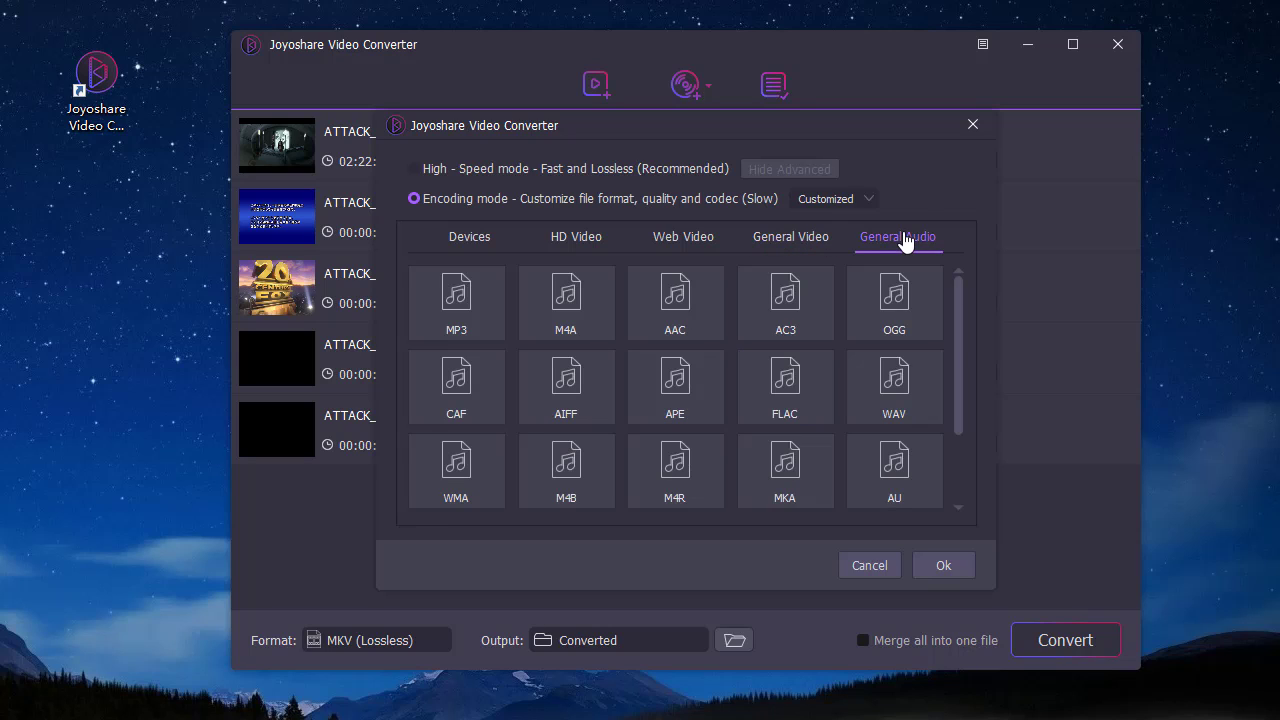
- Choose MKV from the general video formats, review its codec, frame rate, resolution and bit rate options, and apply the format
click(789, 246)
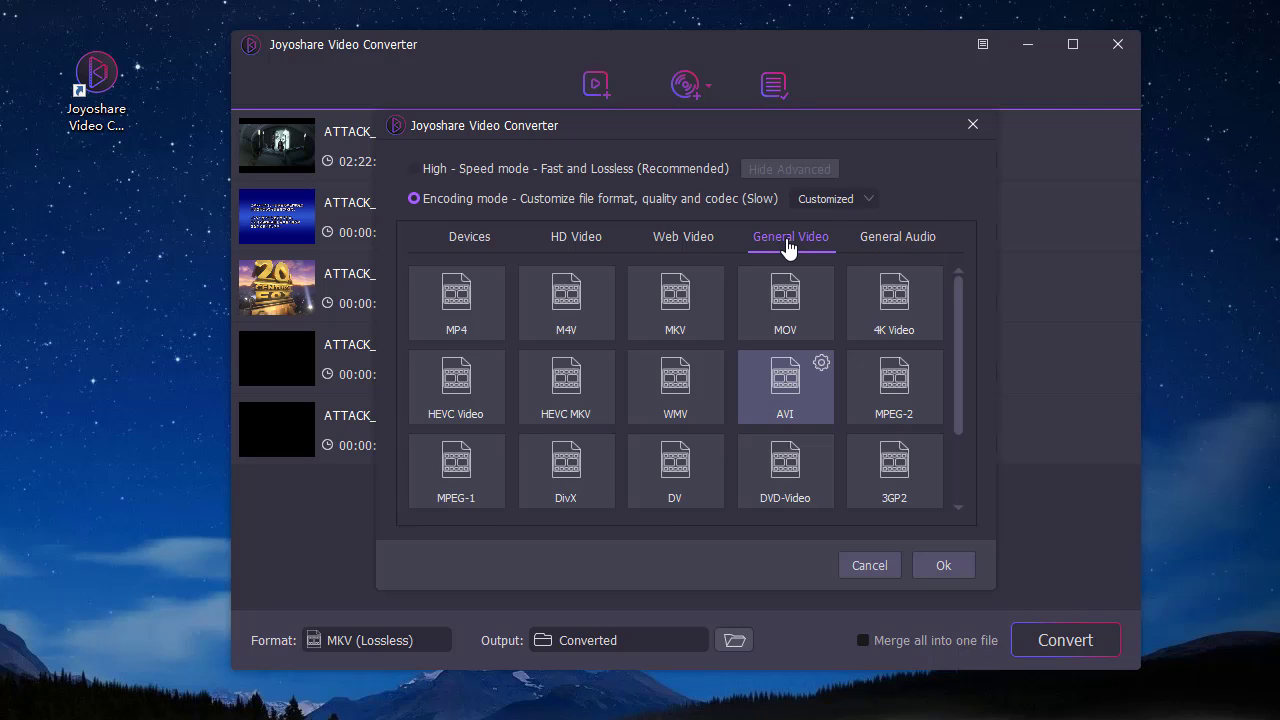
click(686, 313)
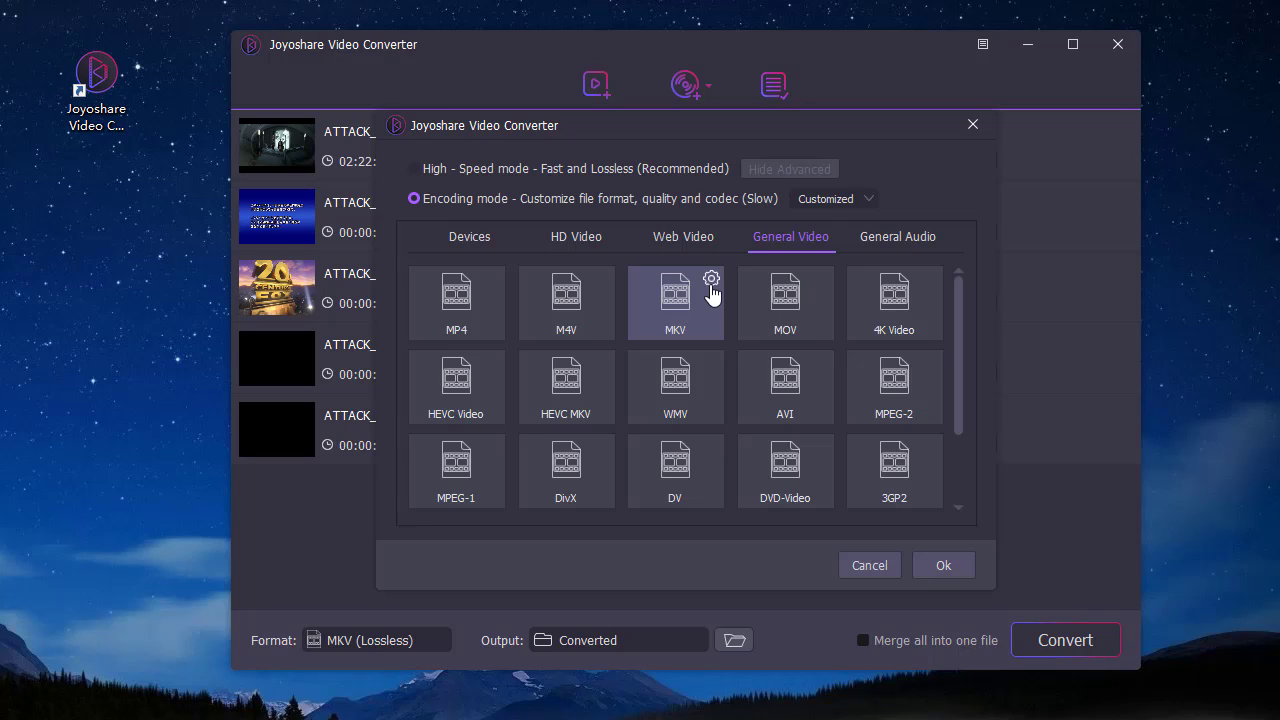
click(711, 280)
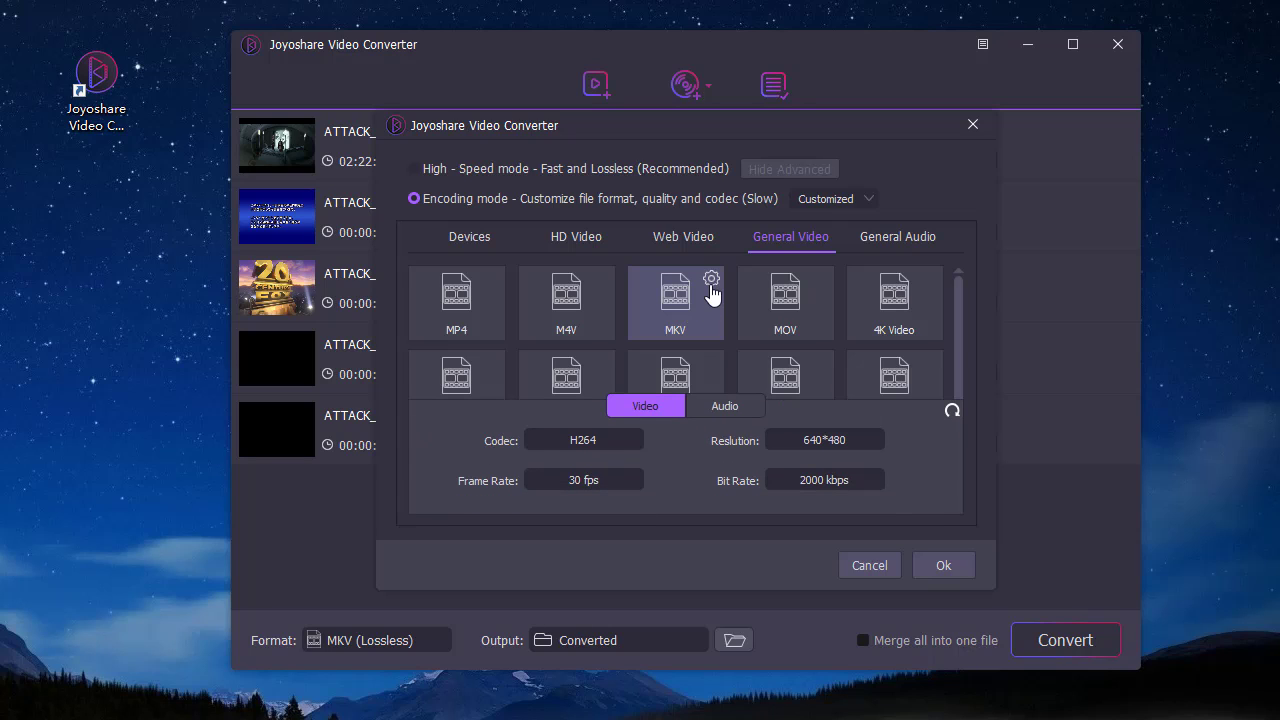
click(575, 450)
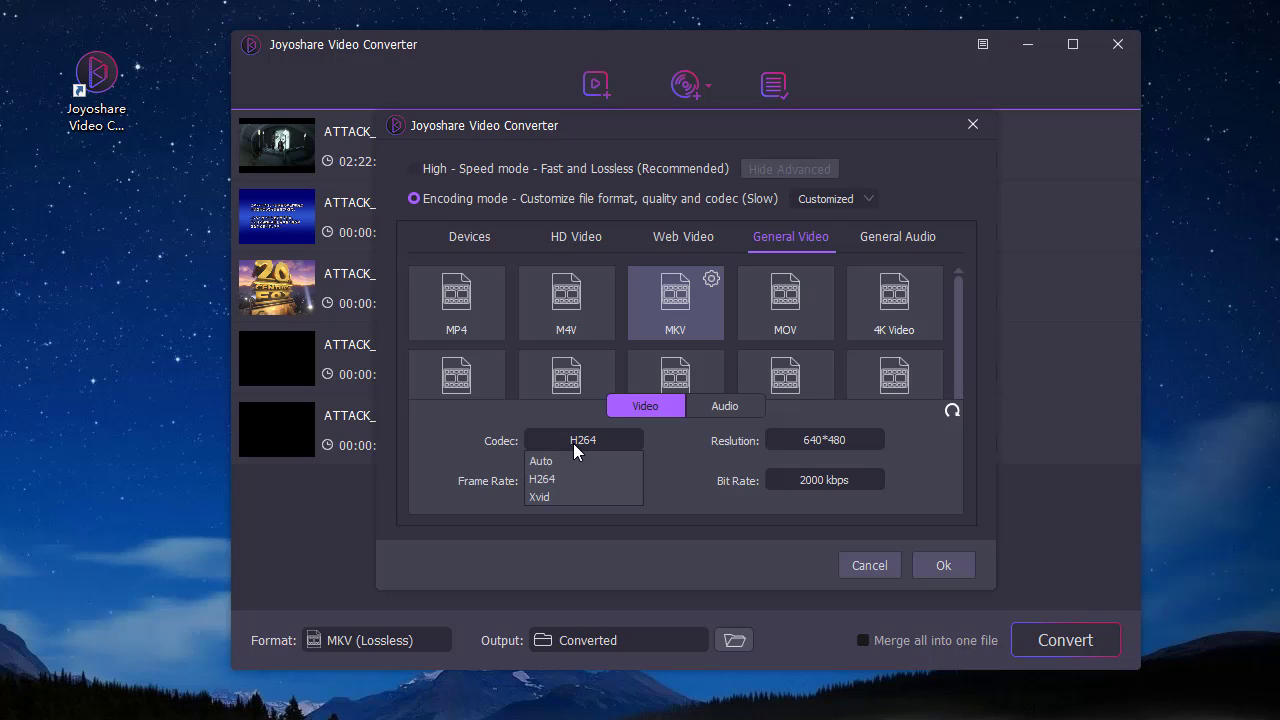
click(451, 466)
click(565, 482)
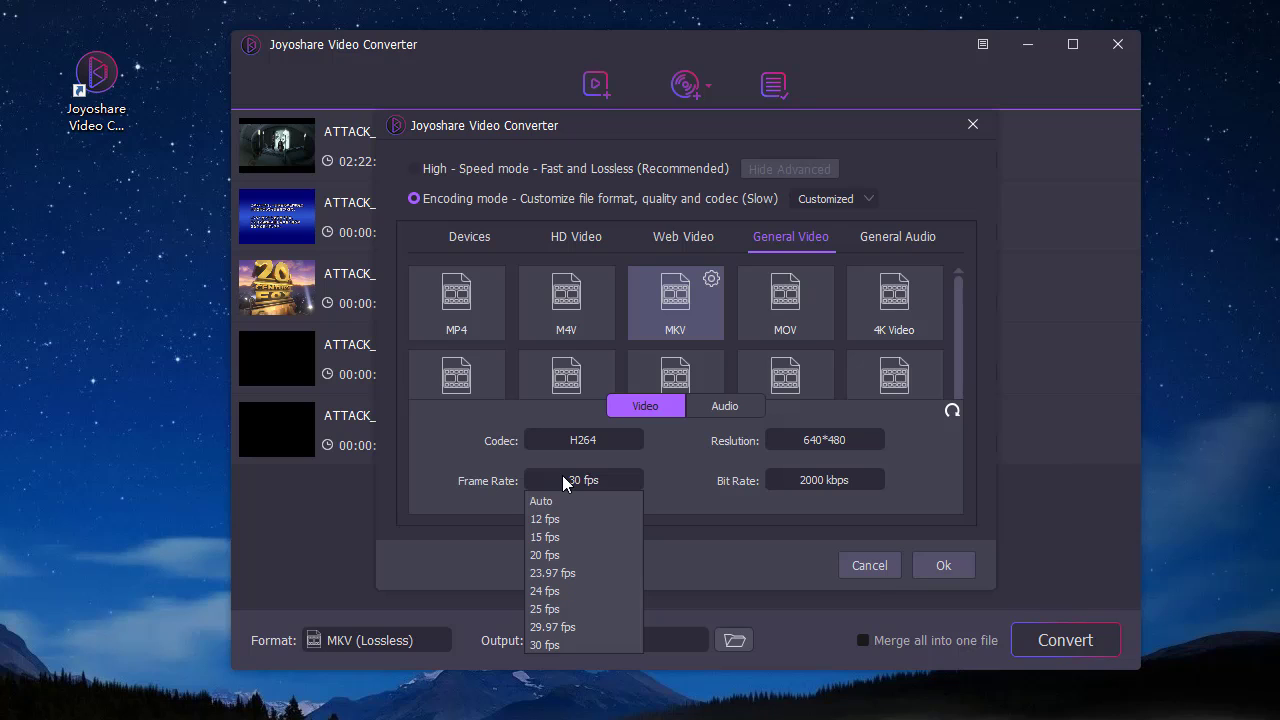
click(487, 498)
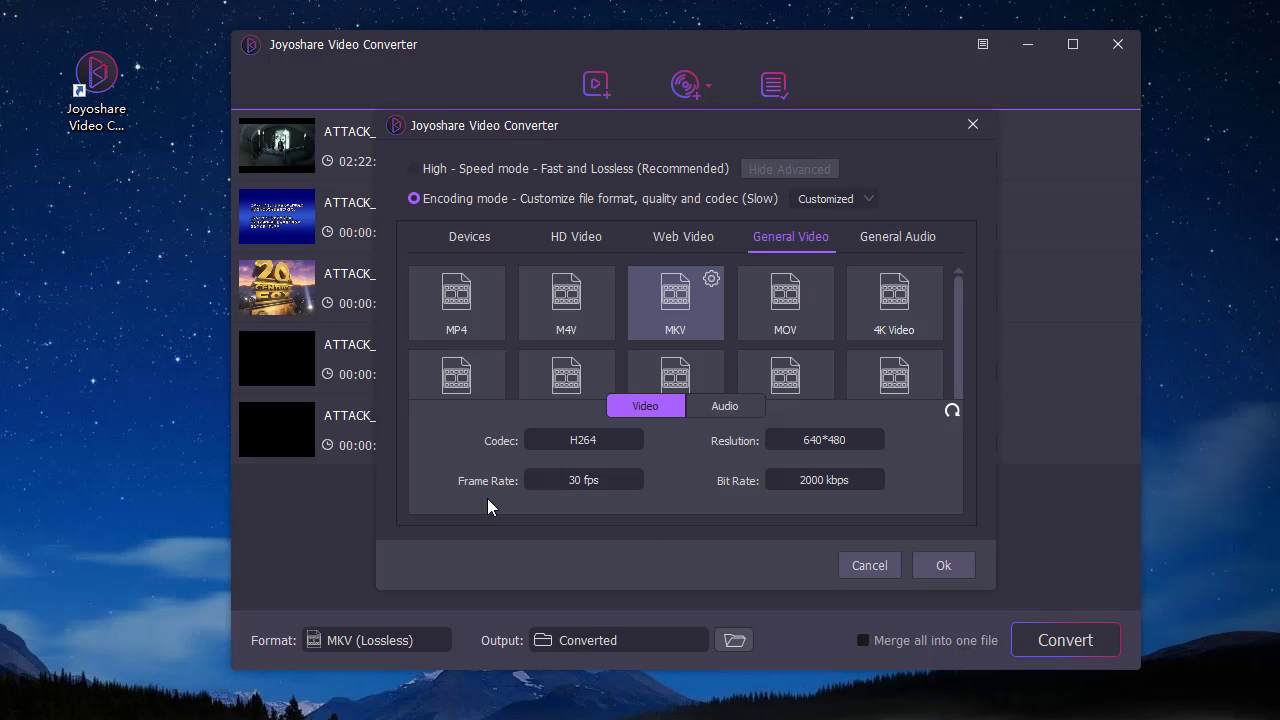
click(813, 443)
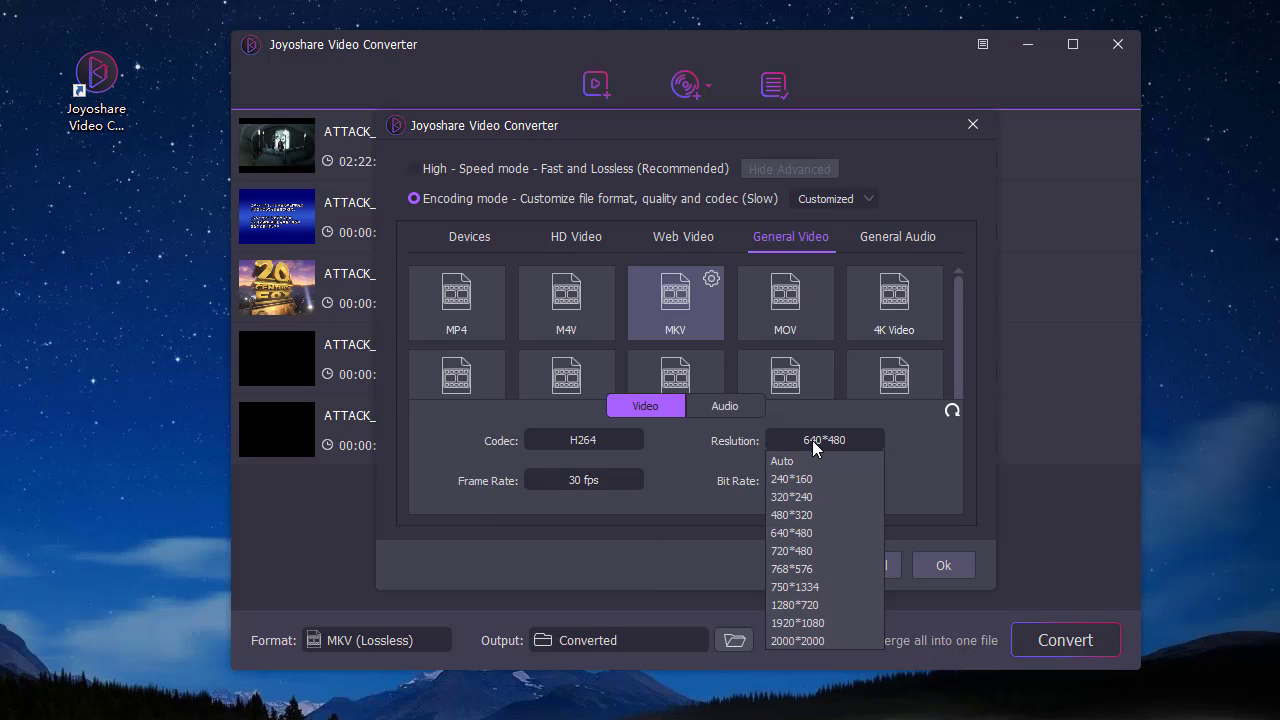
click(934, 442)
click(866, 480)
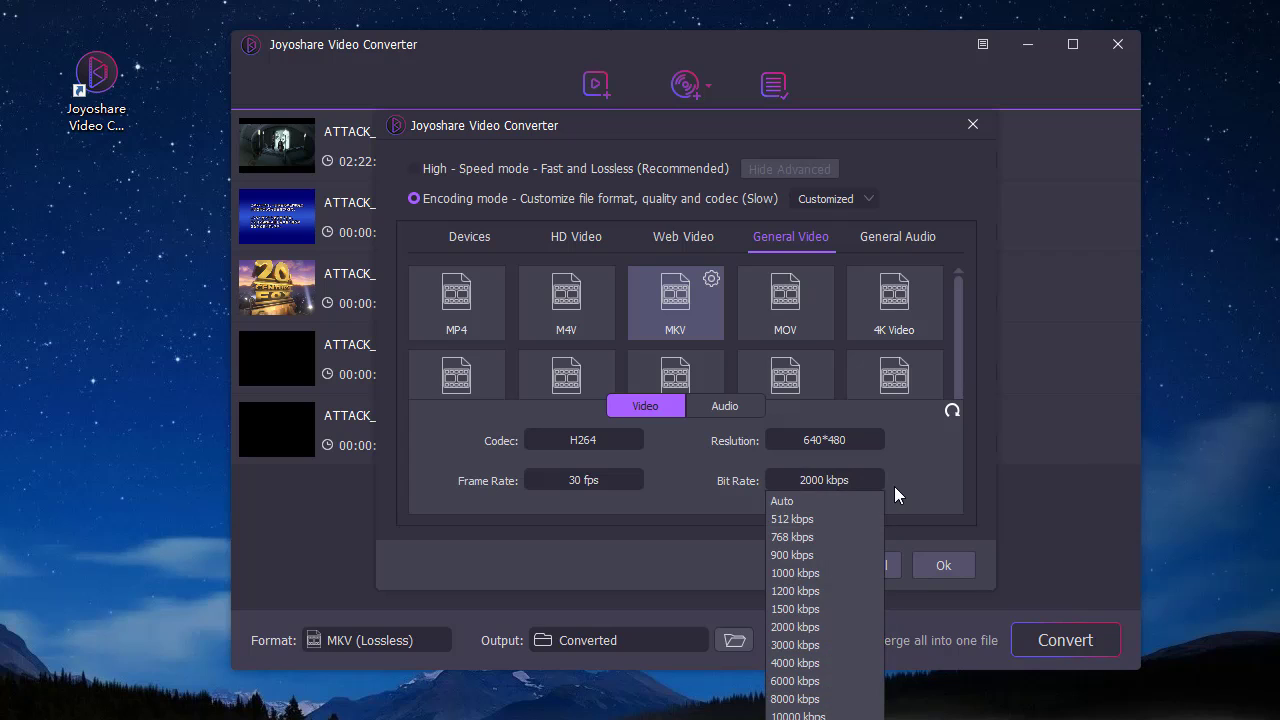
click(948, 498)
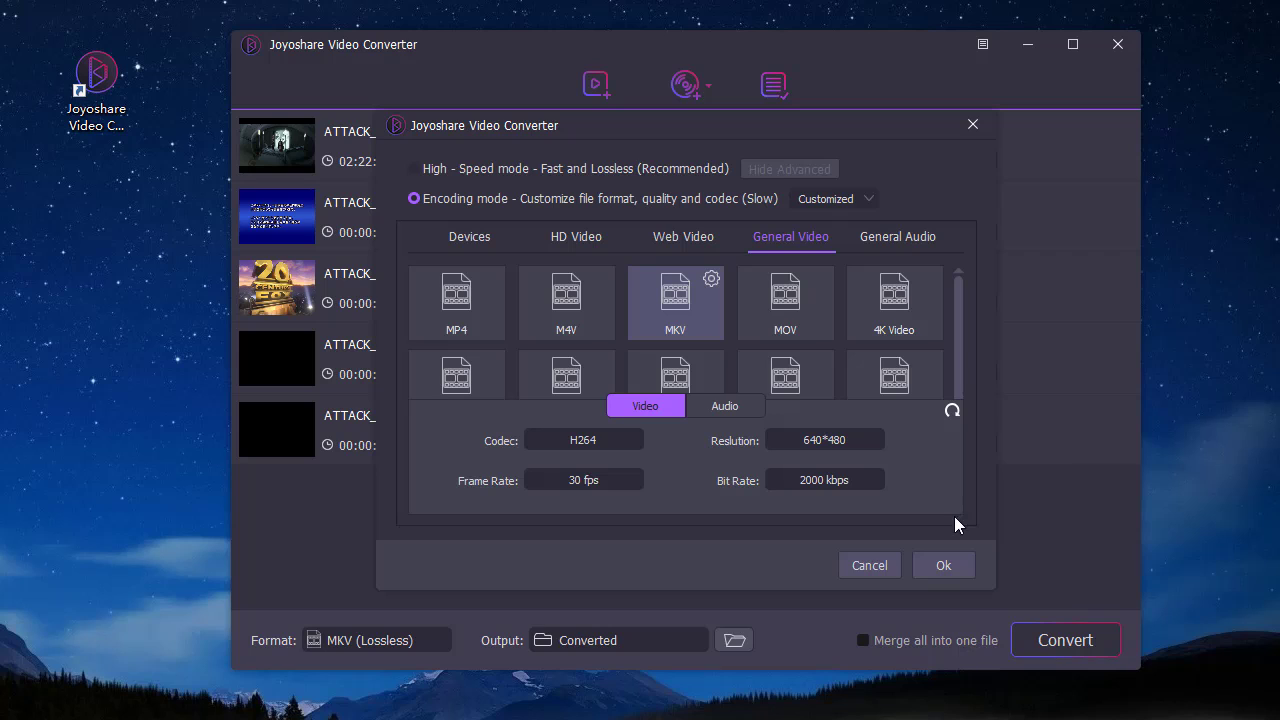
click(943, 566)
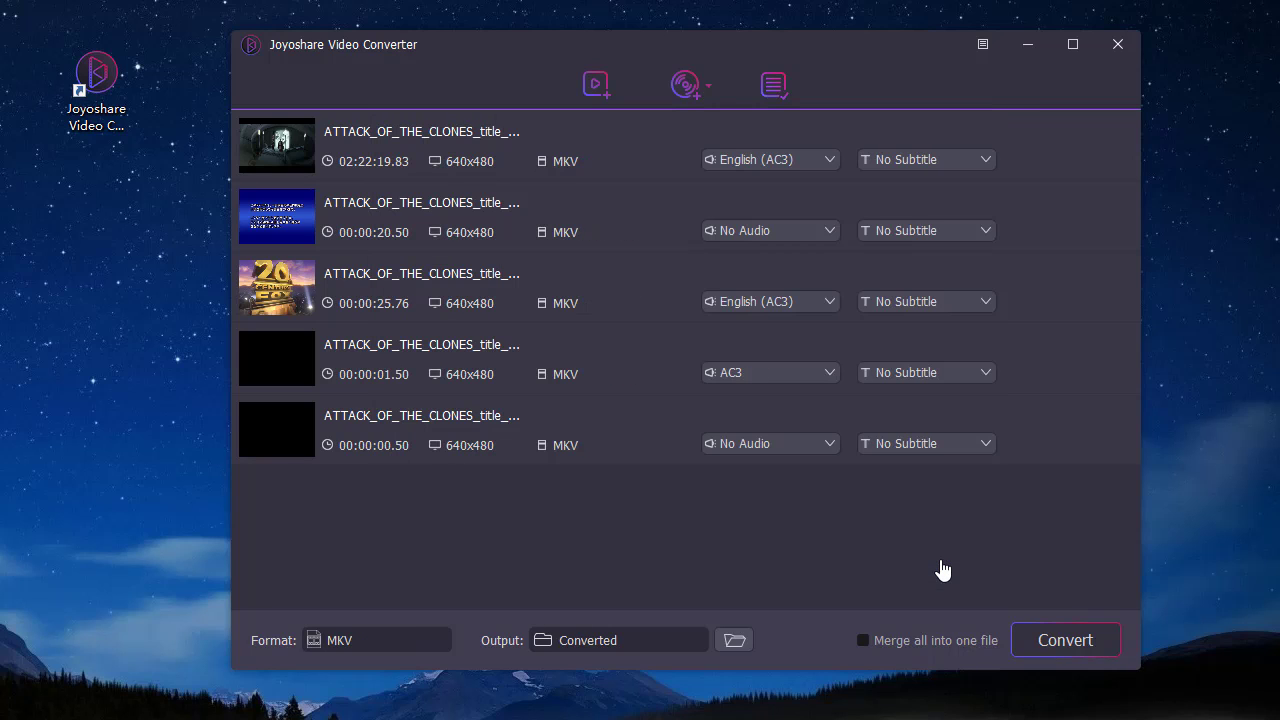
- Open the first title for editing and trim it to the section from about 00:50:01 to about 01:00:53
mouse_move(1042, 152)
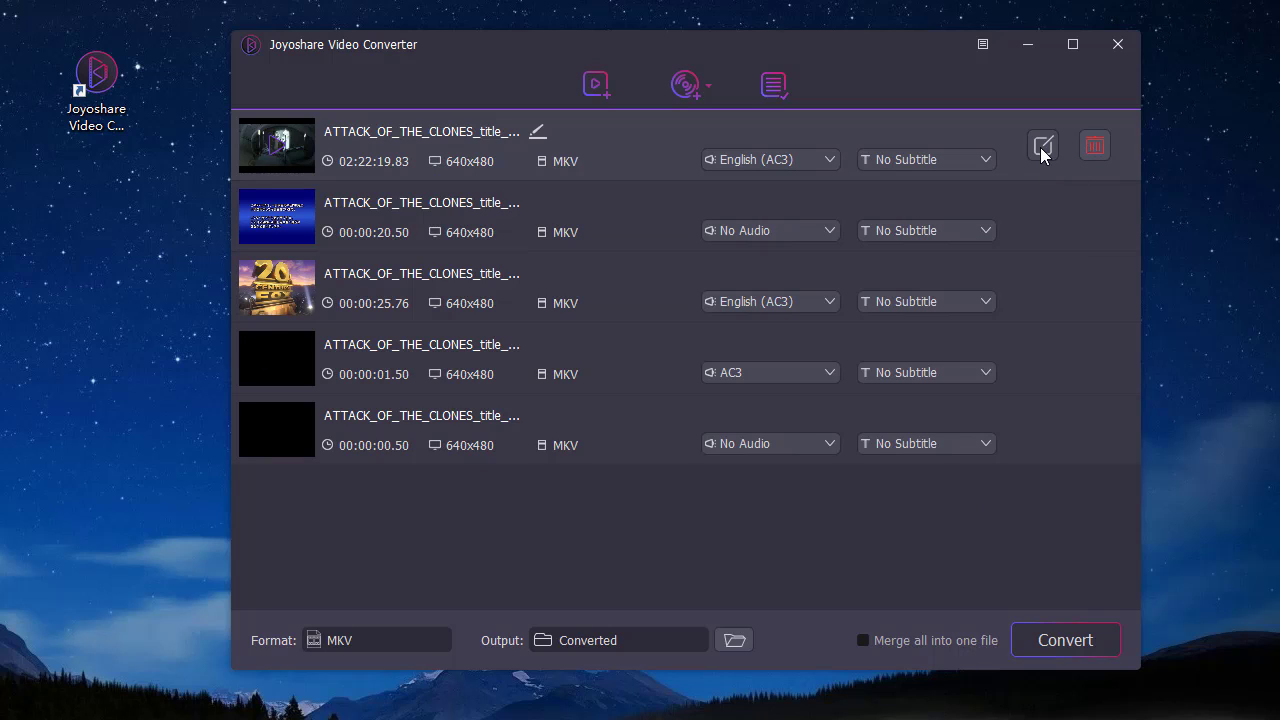
click(1042, 148)
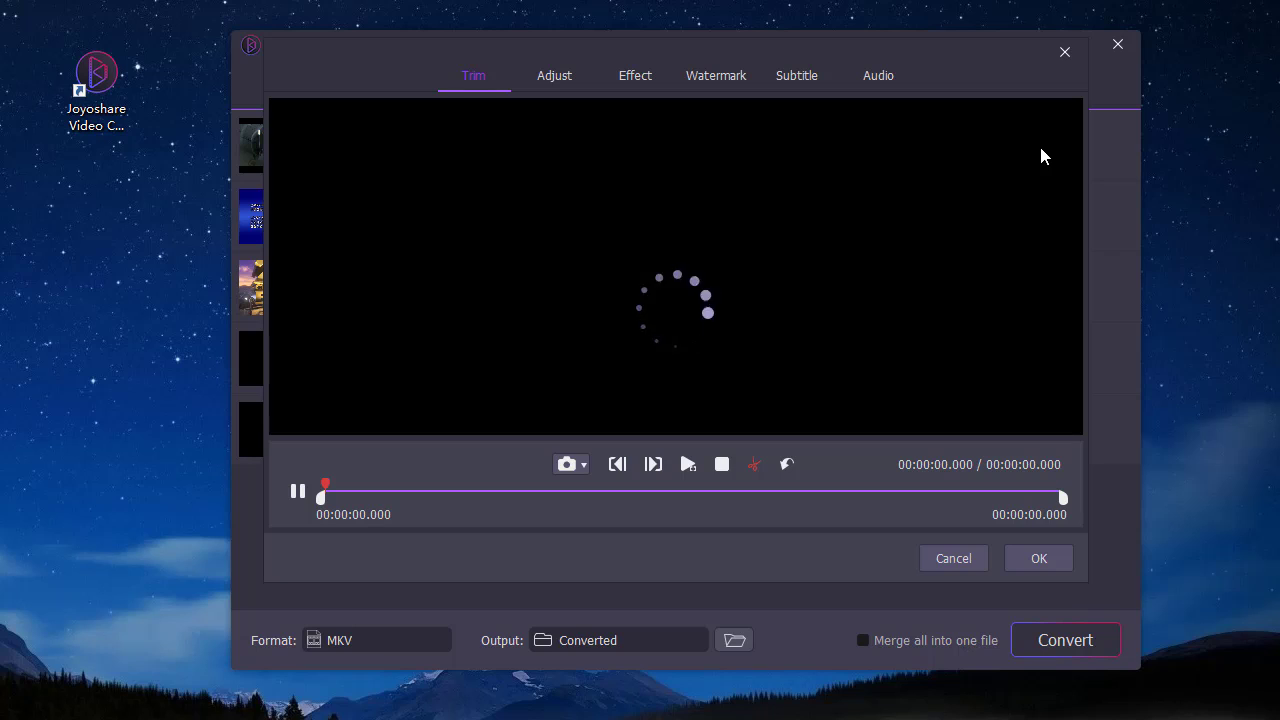
drag(322, 510, 580, 512)
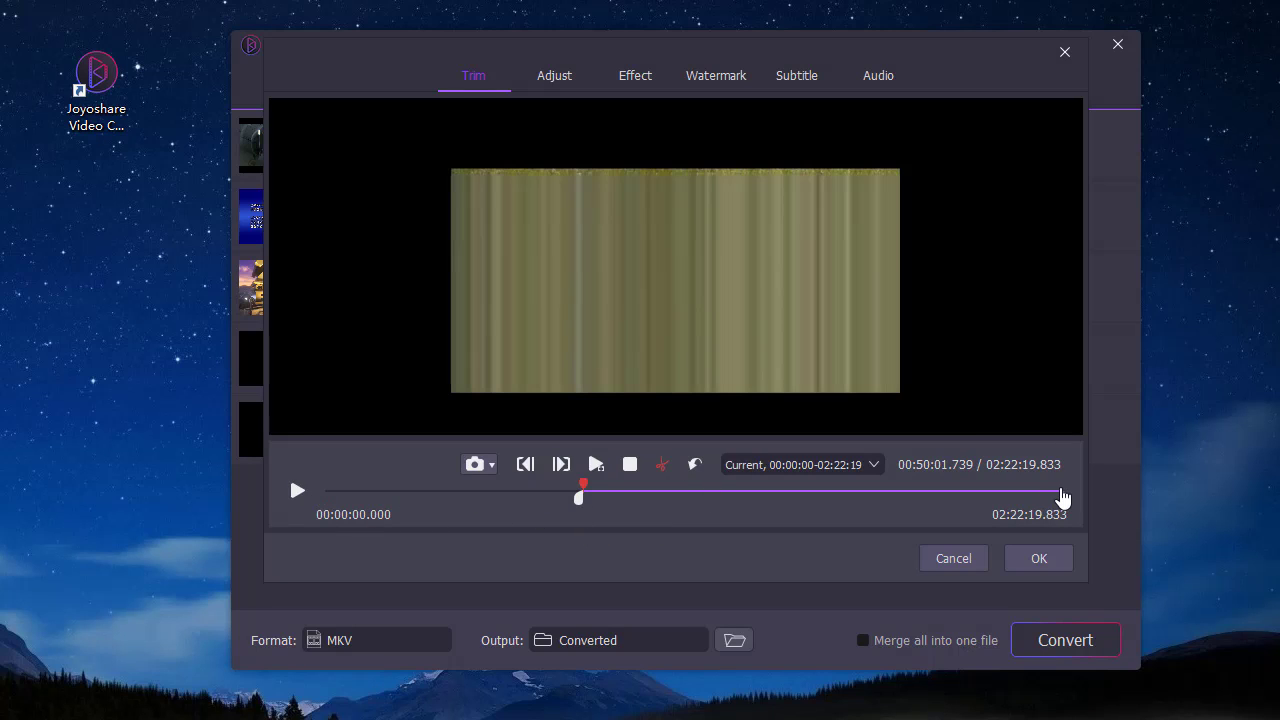
drag(1067, 509, 646, 522)
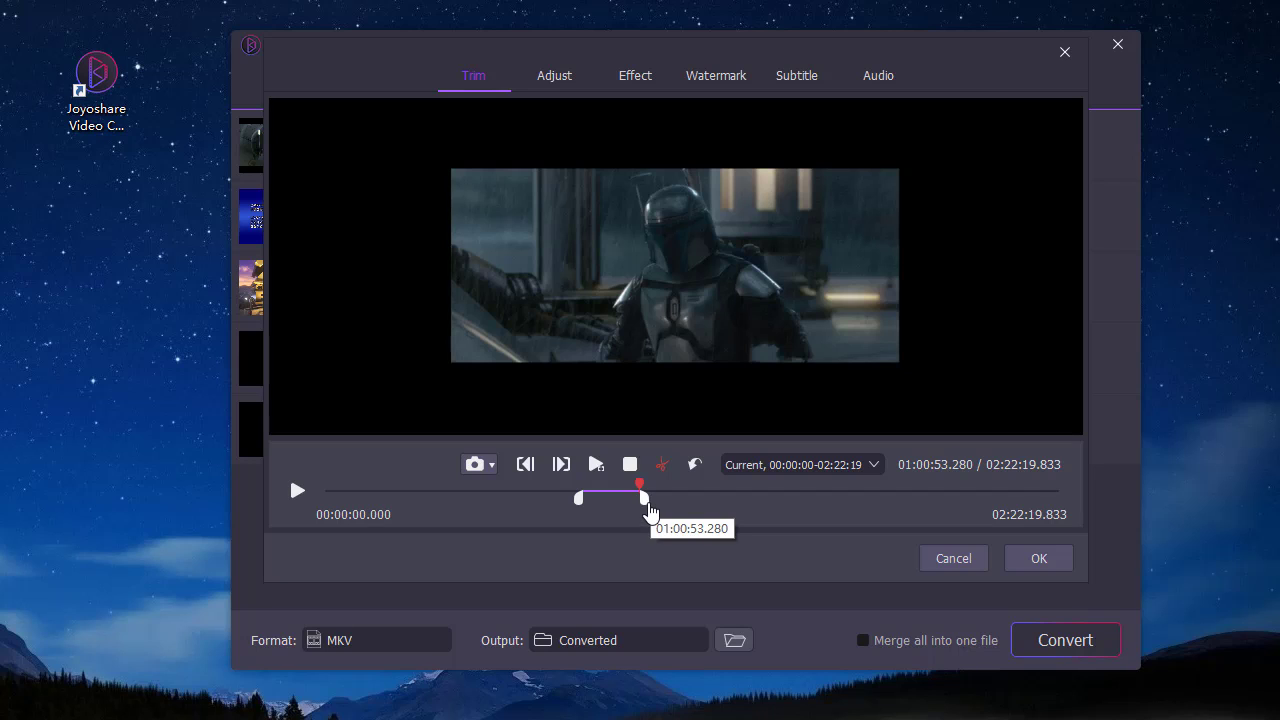
- Crop the first title's picture to 513 x 406 and move the crop area so it frames the armored figure
click(552, 78)
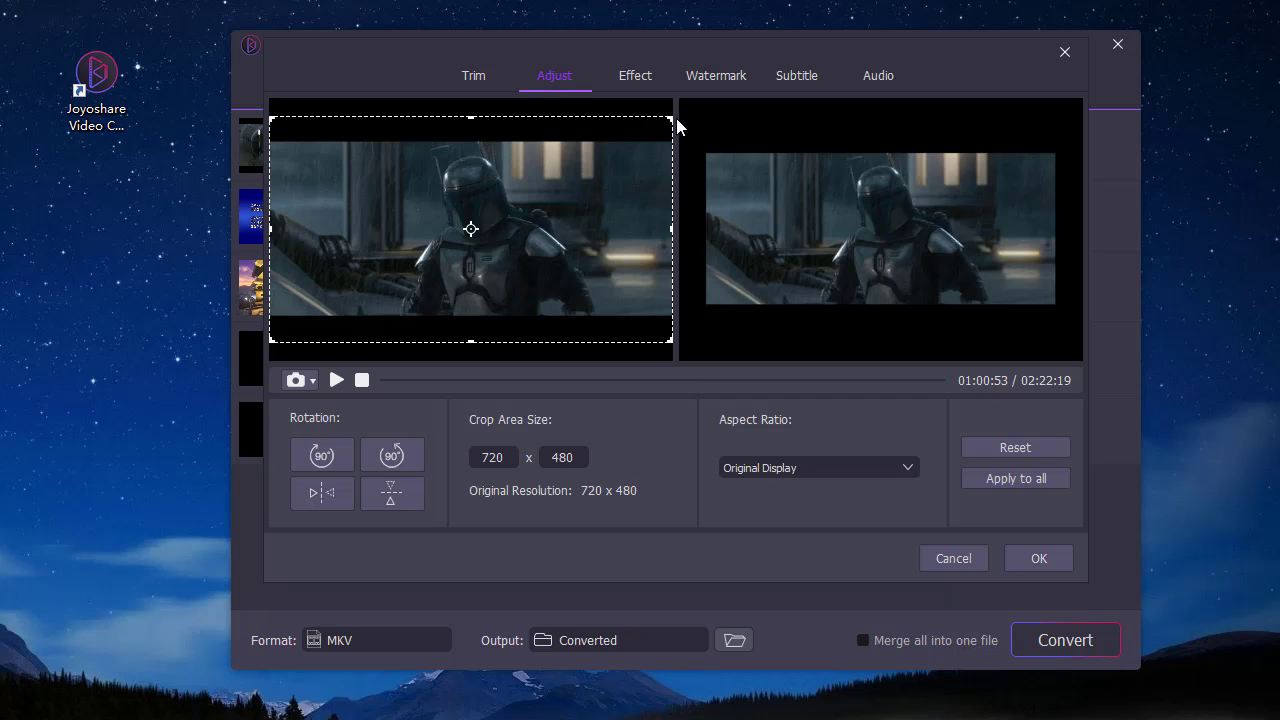
drag(671, 117, 556, 150)
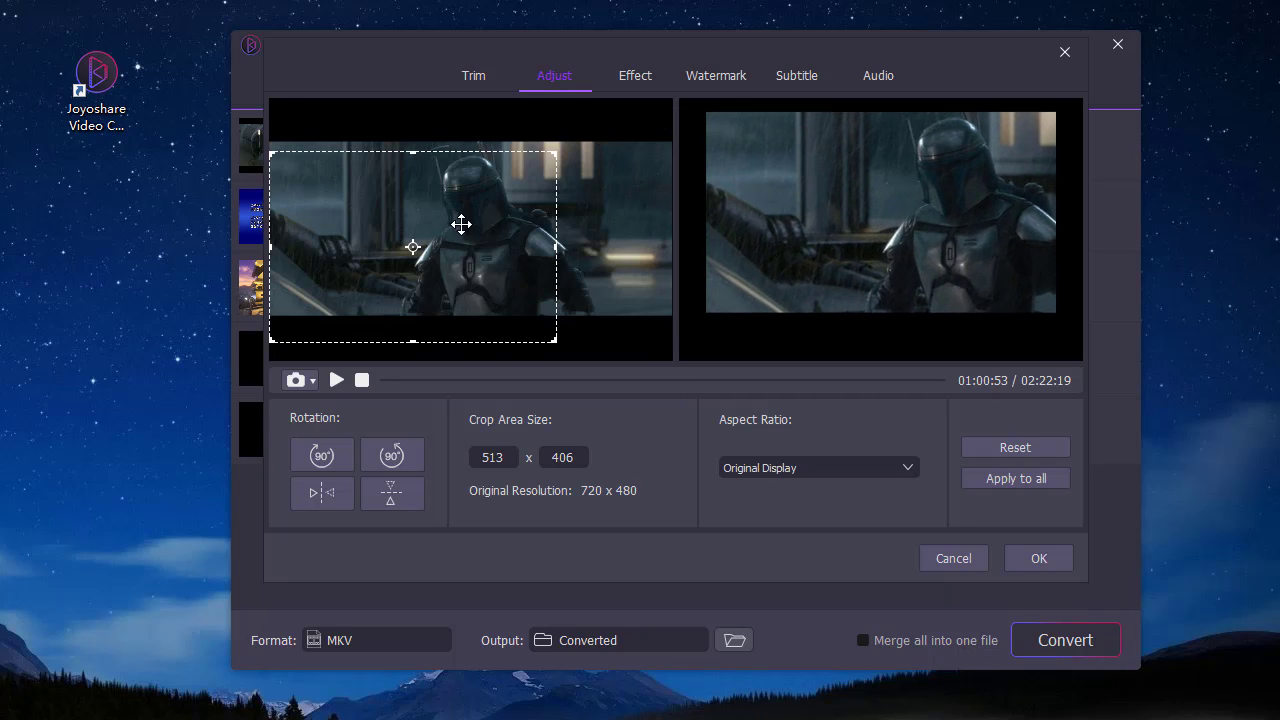
drag(461, 225, 505, 207)
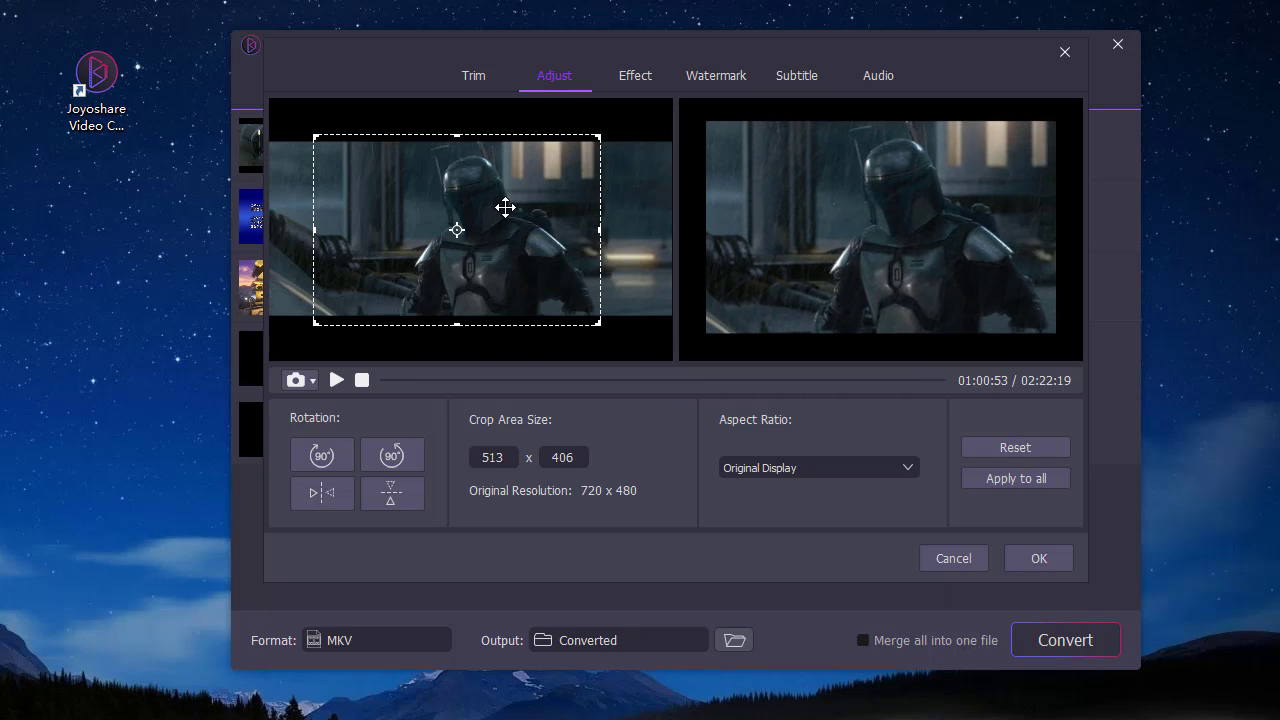
- Review the effect, watermark, subtitle and audio options for the first title and apply its edits
click(628, 80)
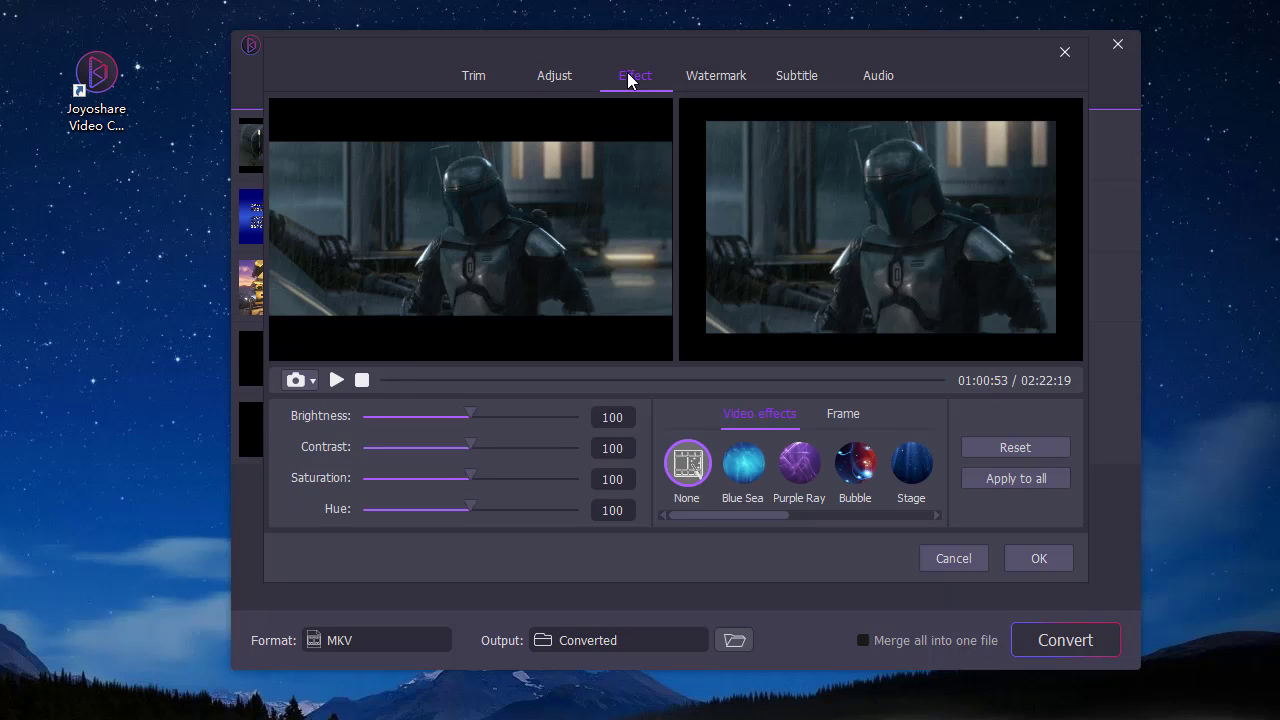
click(720, 81)
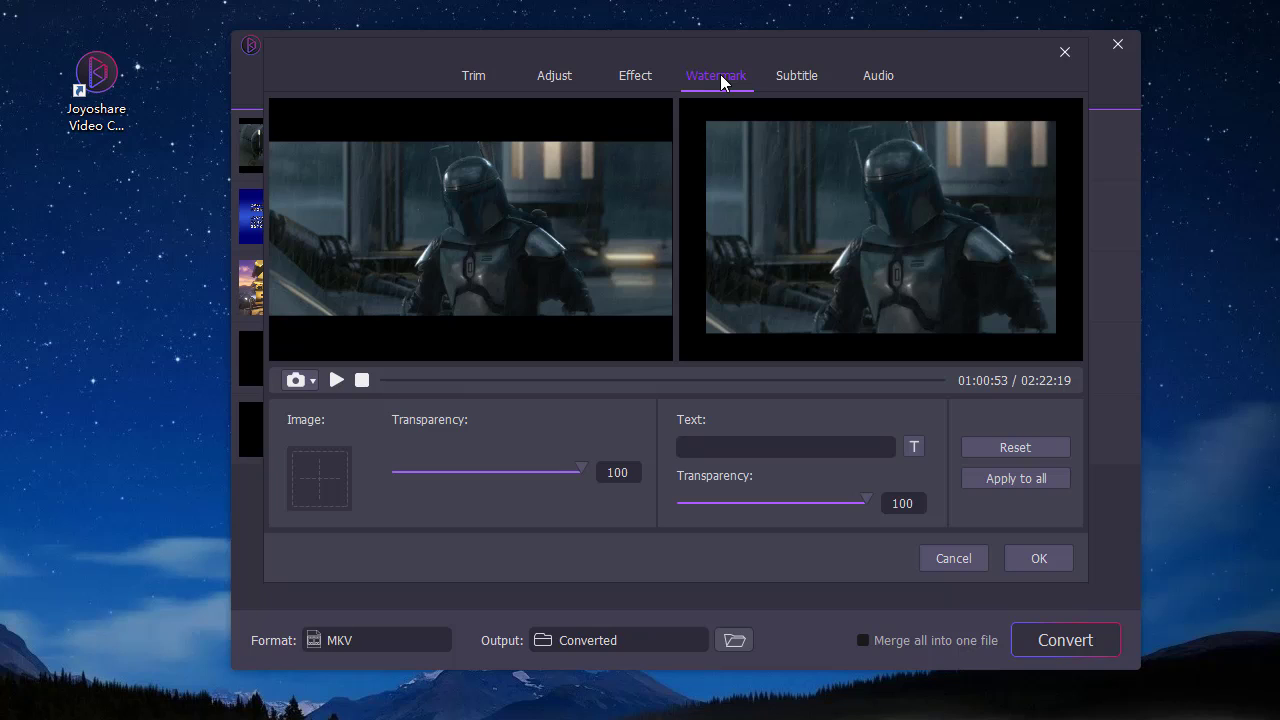
click(789, 76)
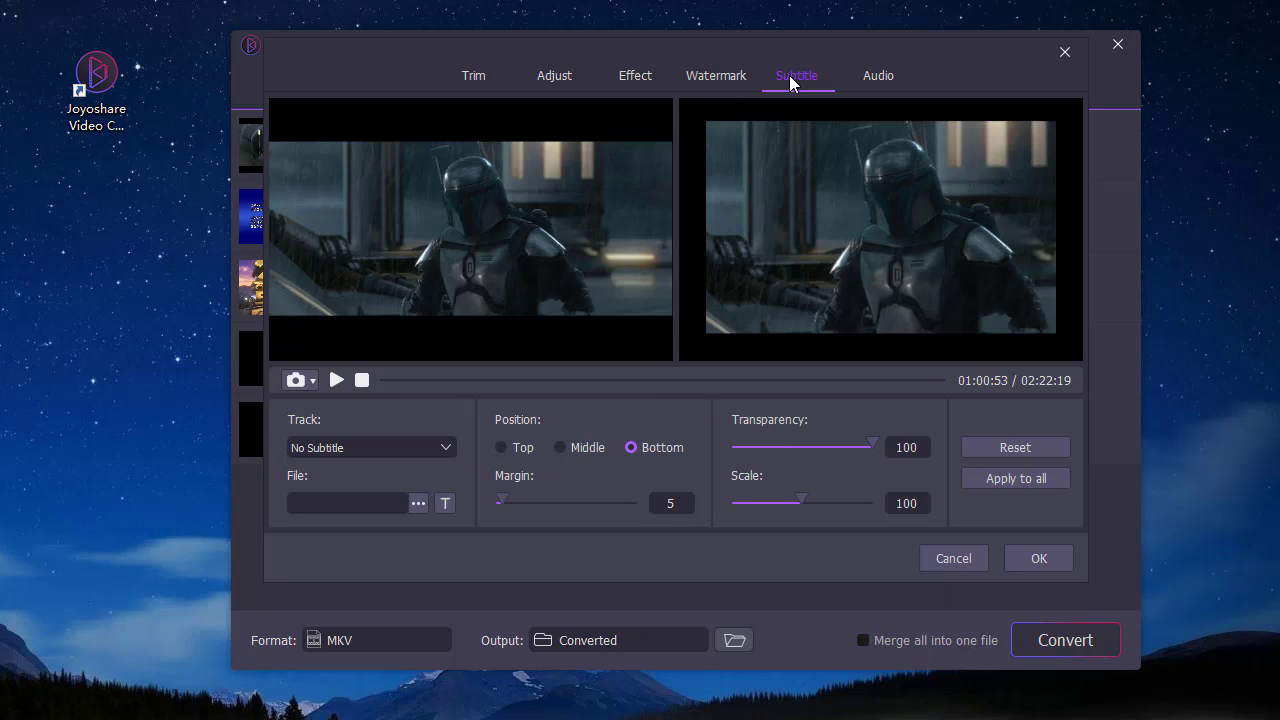
click(881, 82)
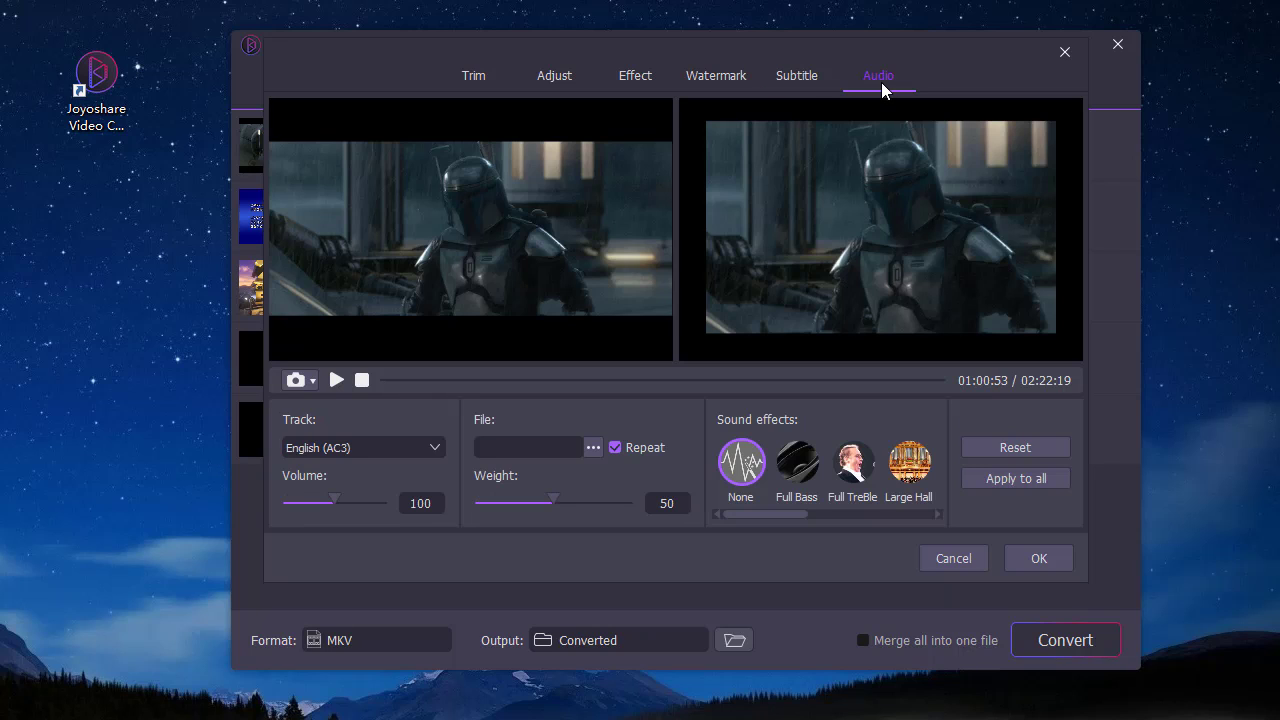
click(1057, 565)
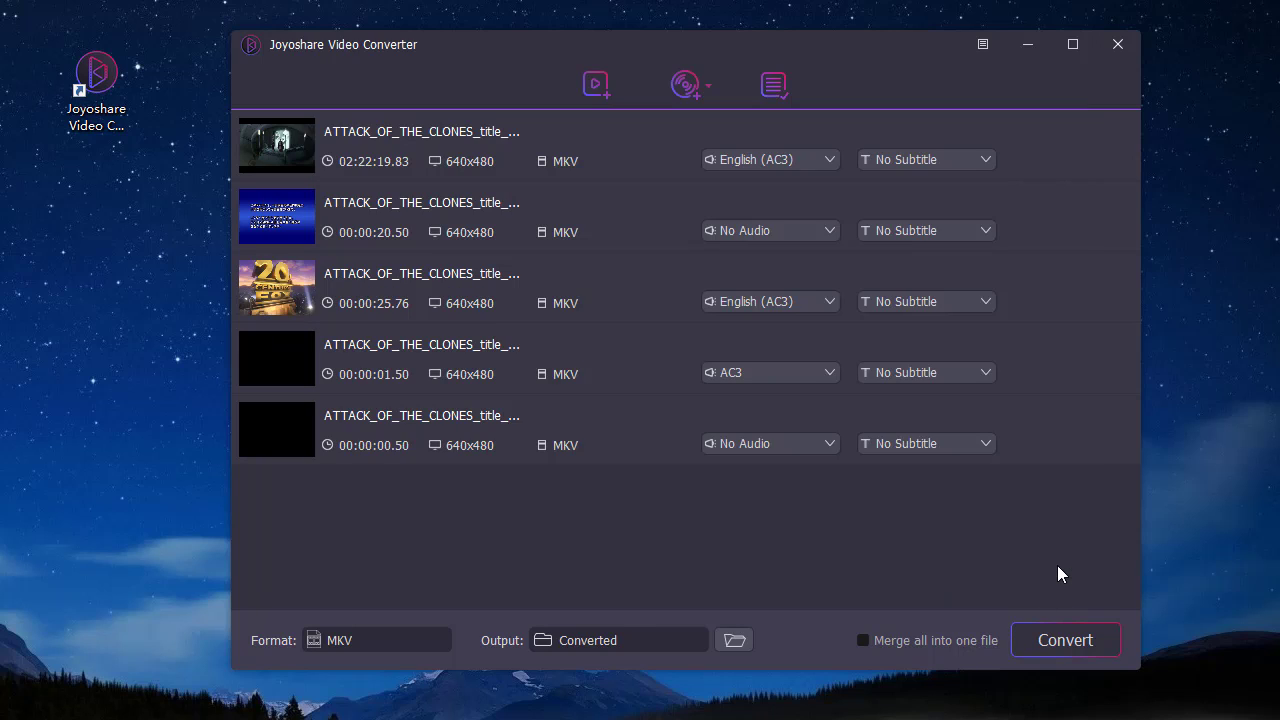
- Switch the output format to High-Speed mode with MKV selected and apply the setting
click(356, 638)
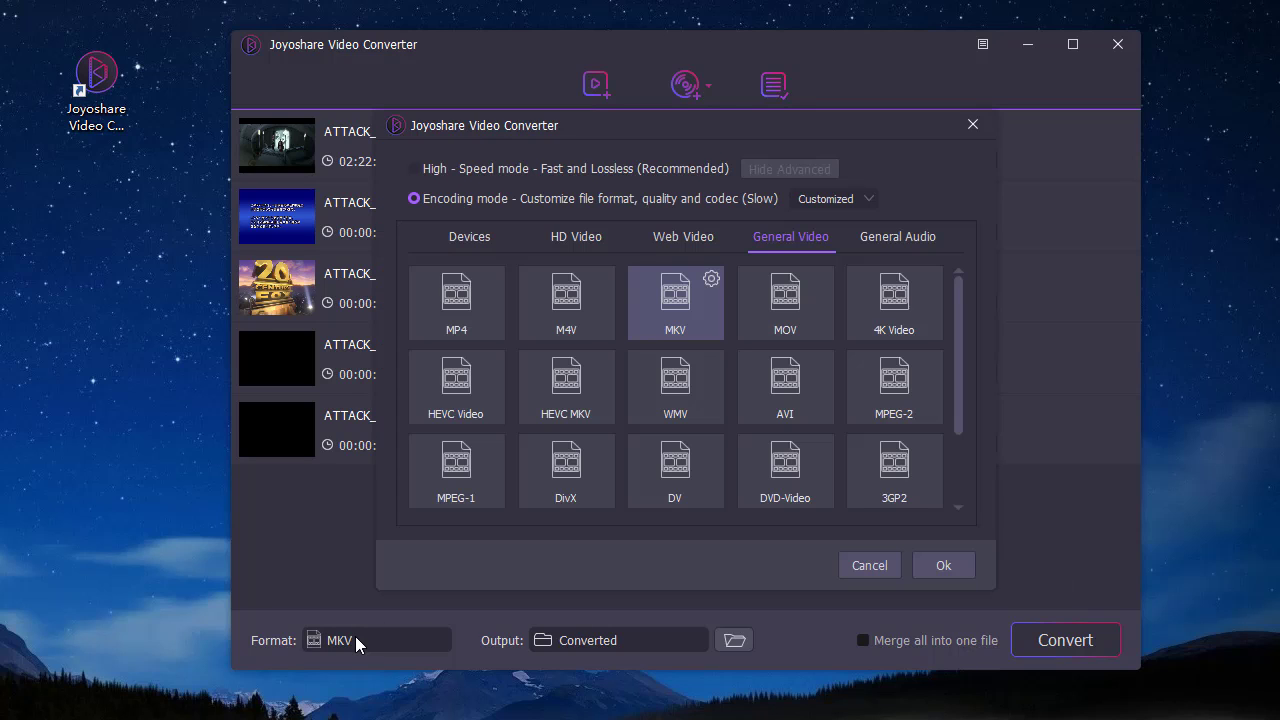
click(416, 170)
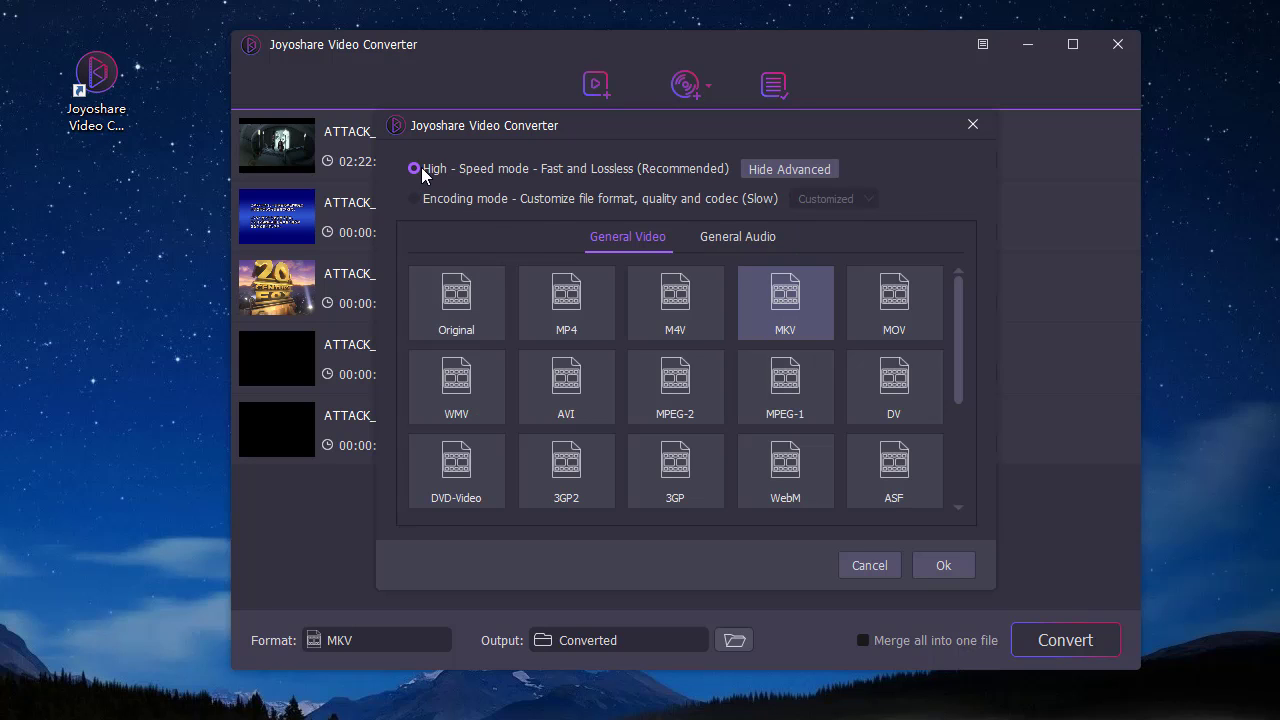
click(942, 565)
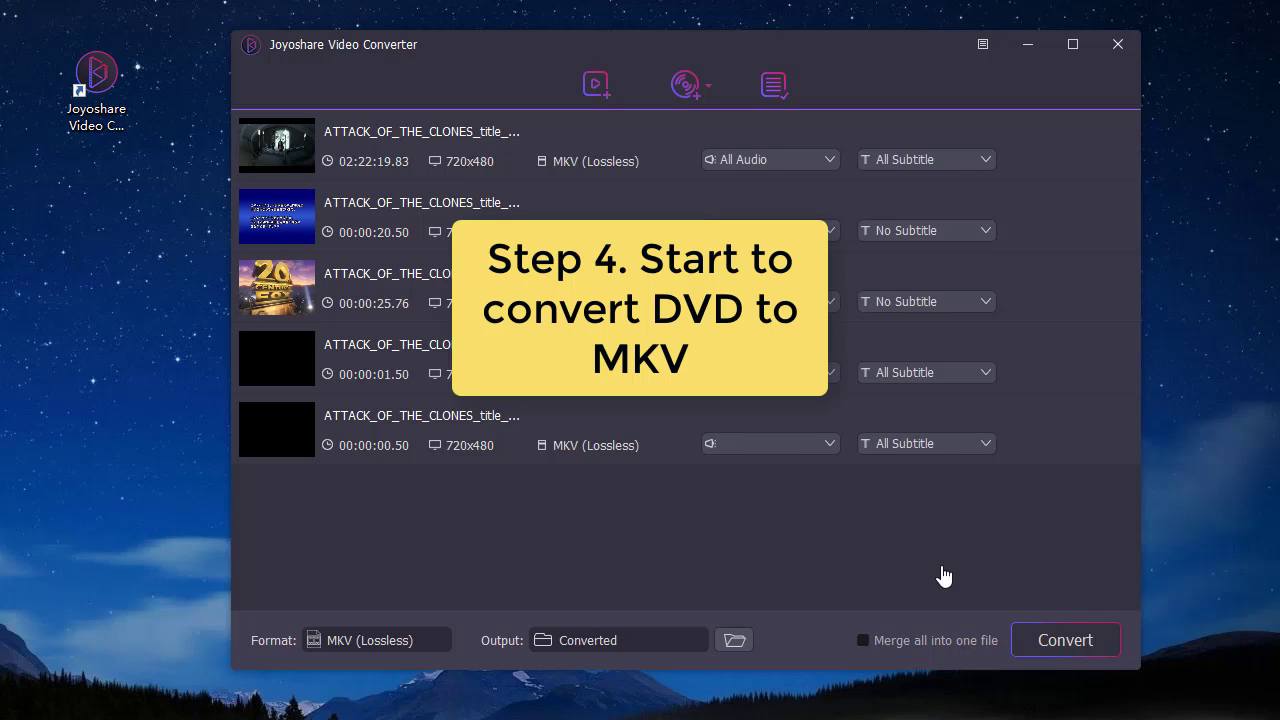
- Try the option to merge all titles into one file, turn it back off, and convert the titles separately
click(863, 641)
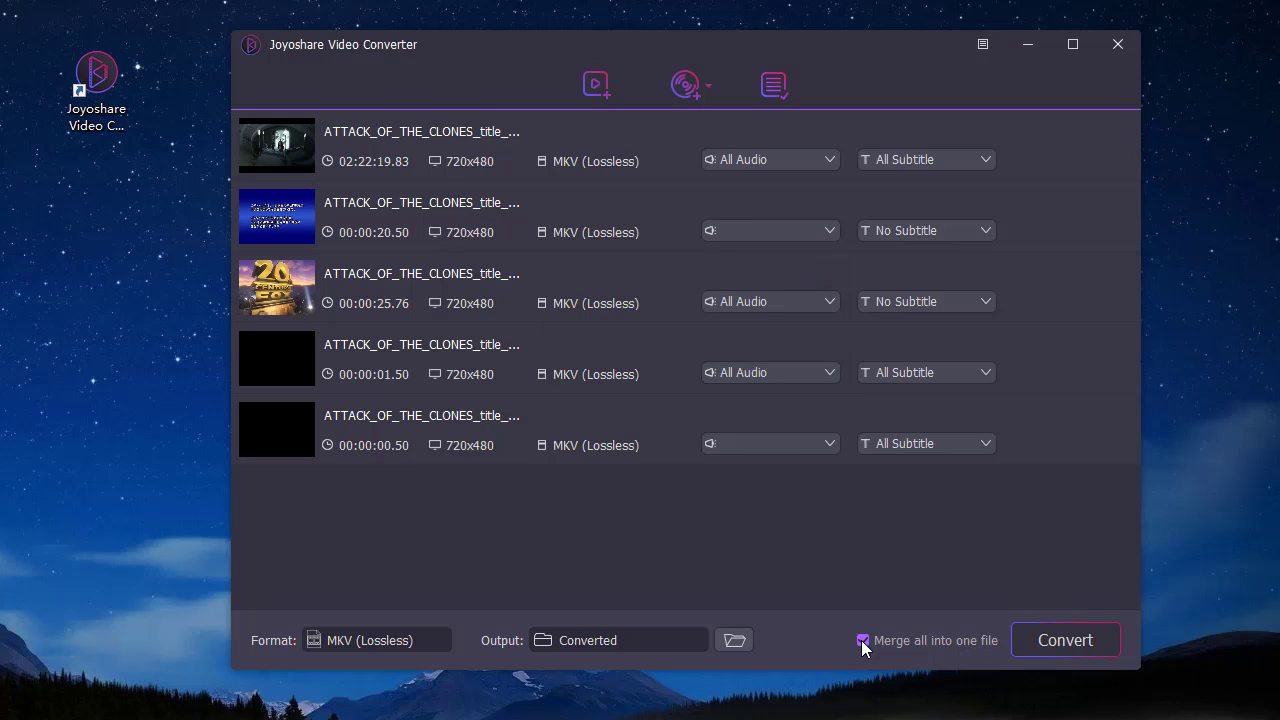
click(863, 641)
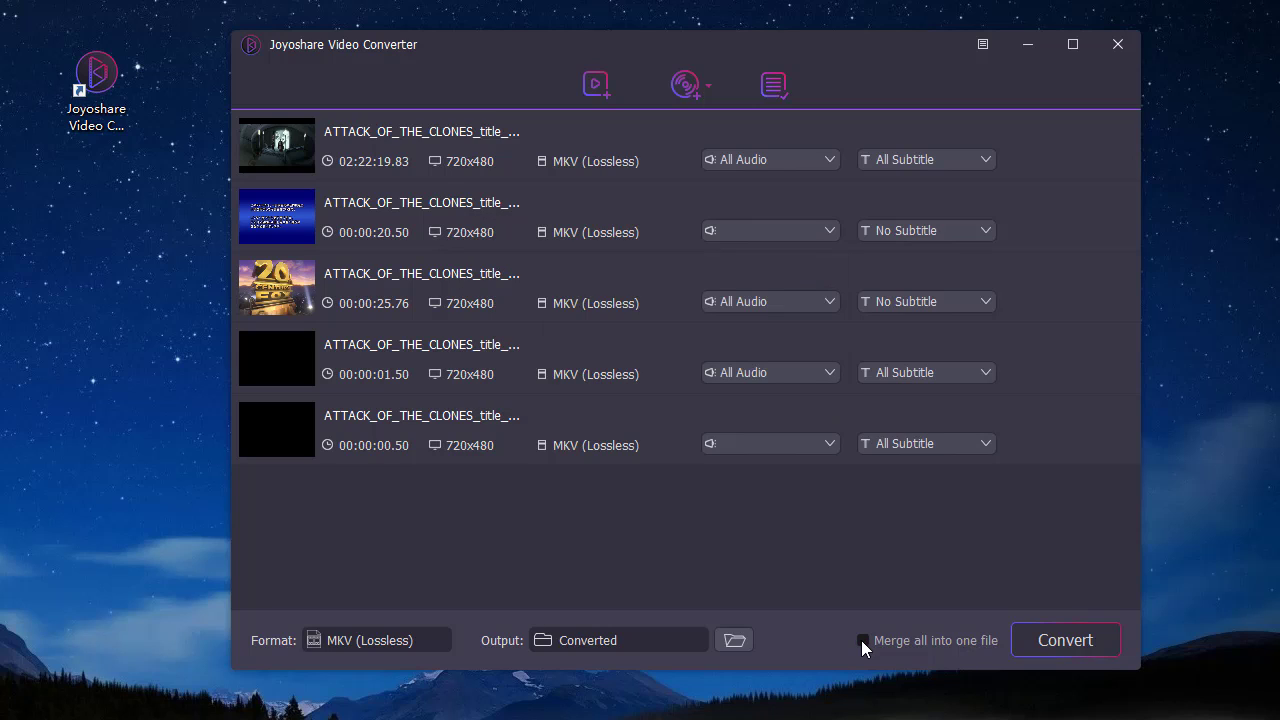
click(1047, 651)
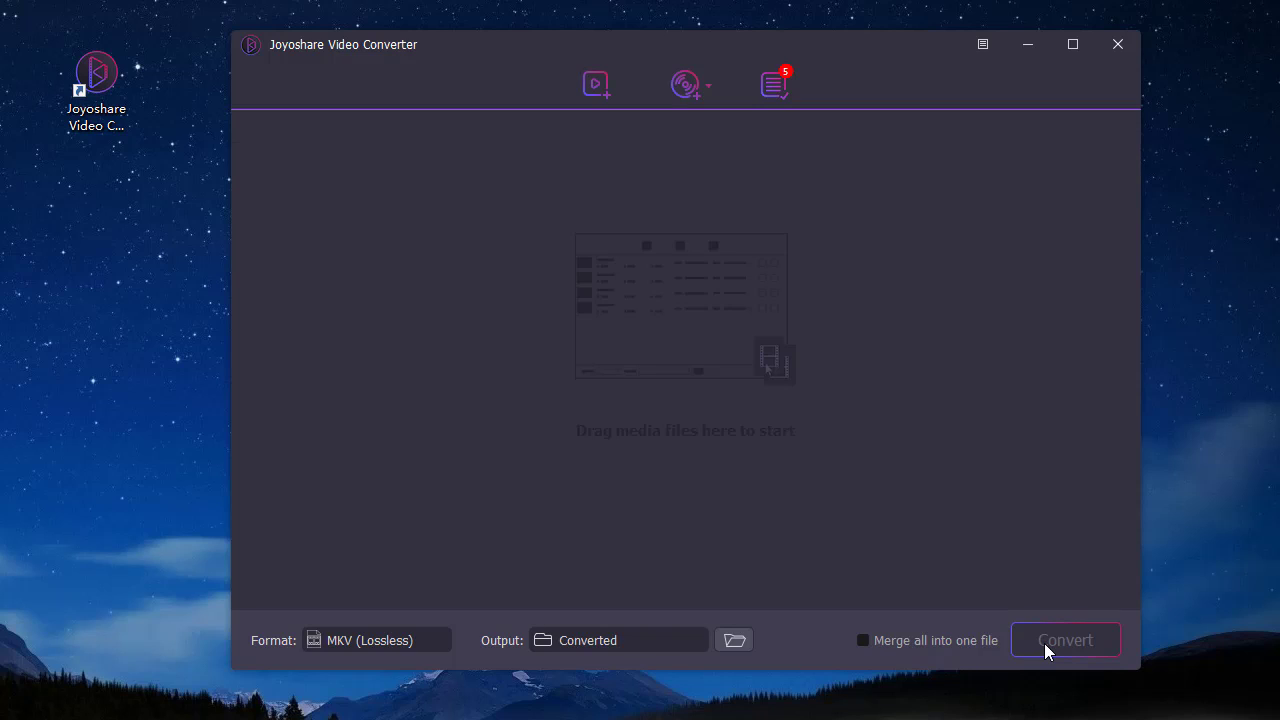
- Play ATTACK_OF_THE_CLONES_title_001 from the conversion history, pause it and take a snapshot of the frame
click(776, 90)
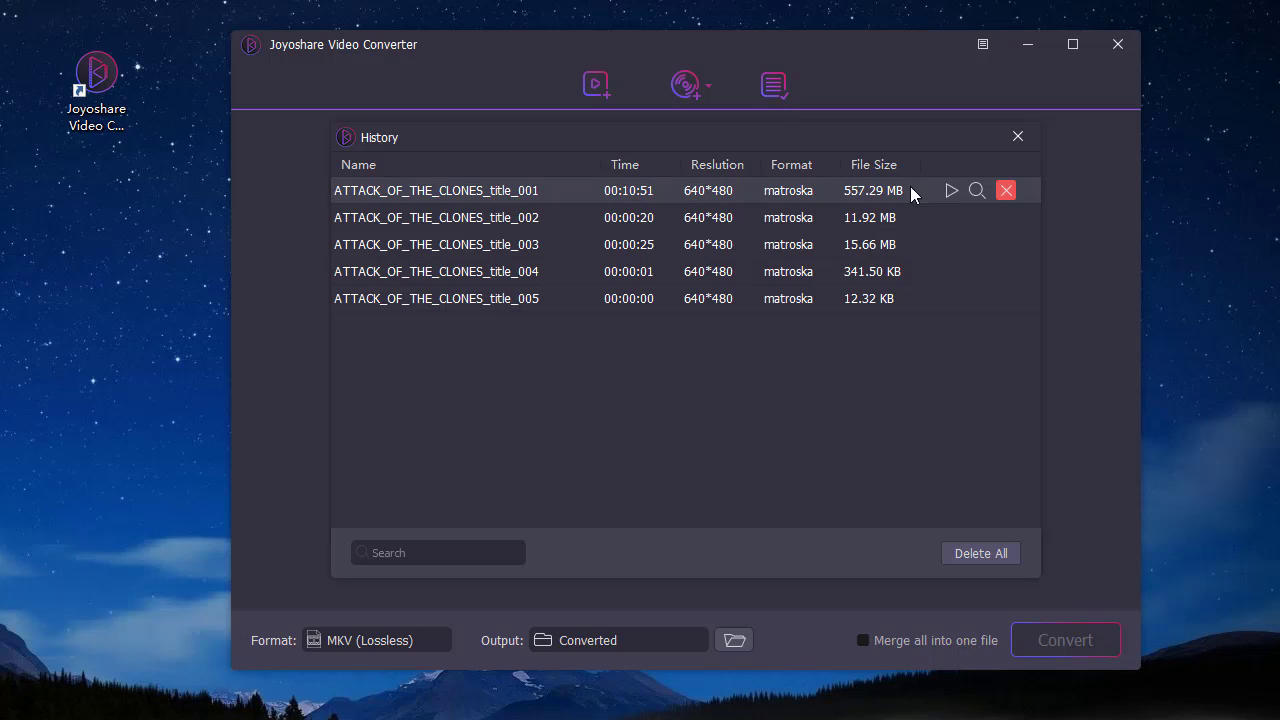
click(950, 190)
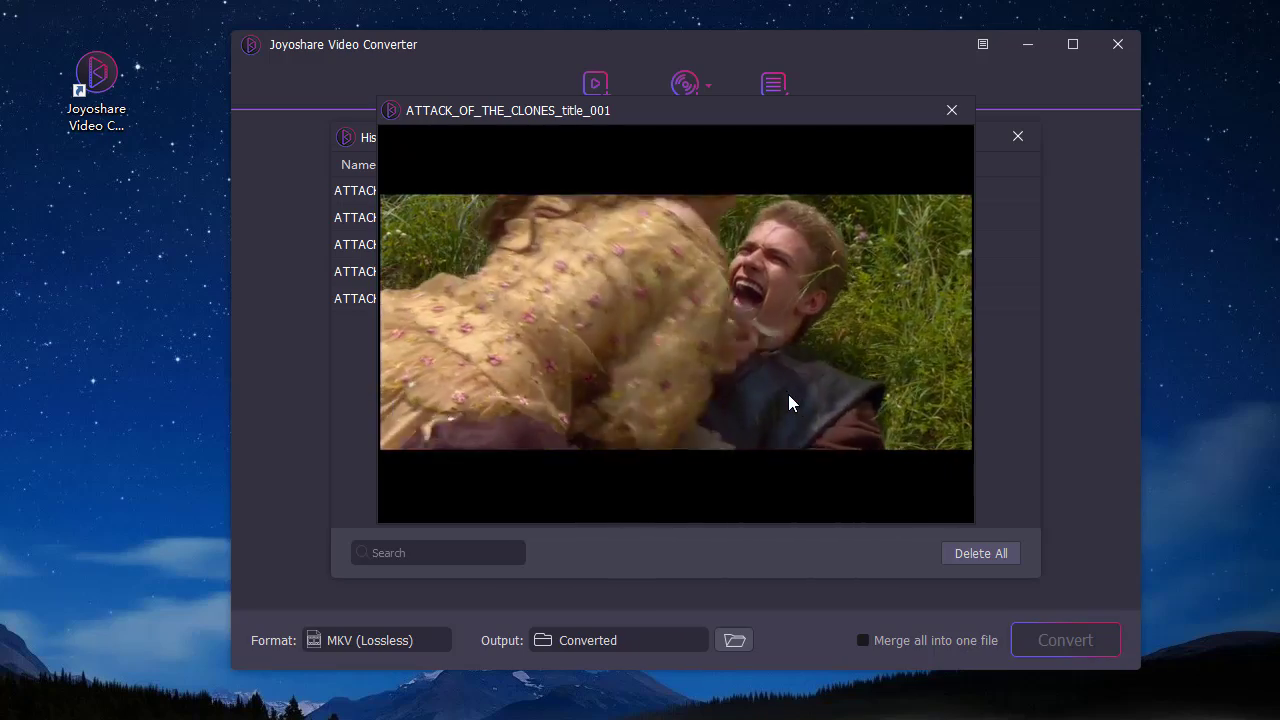
mouse_move(486, 477)
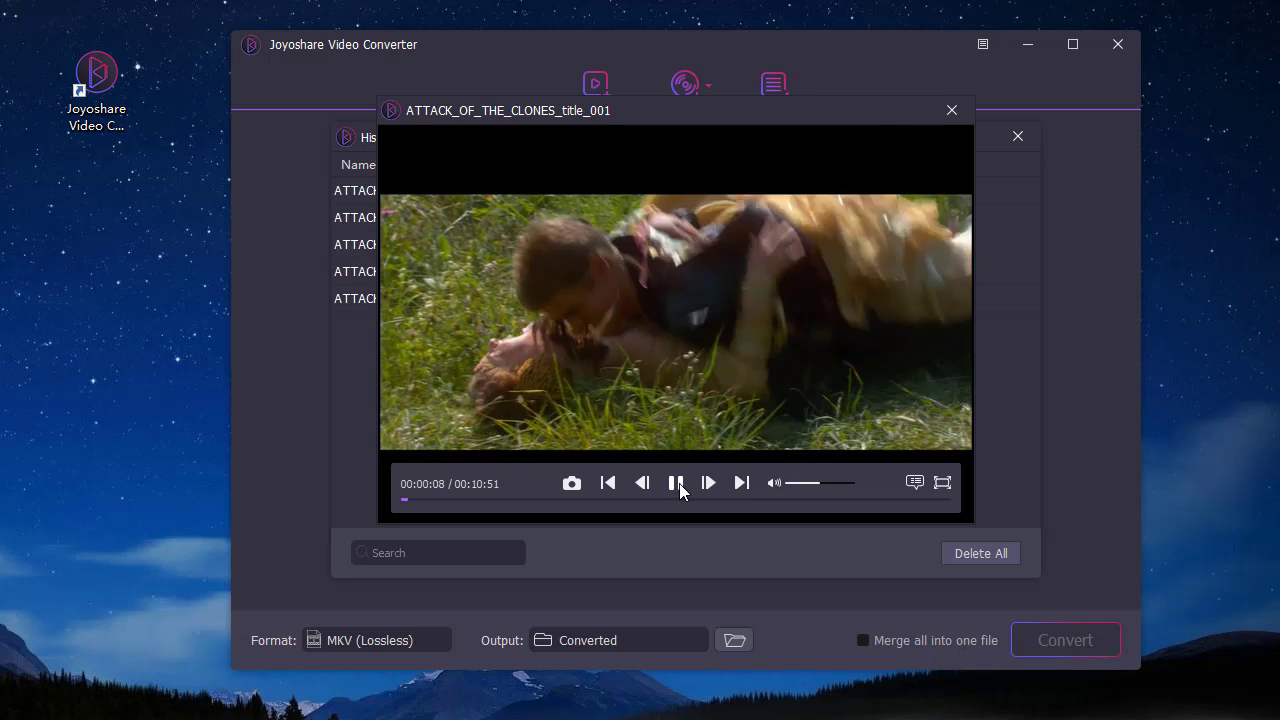
click(677, 483)
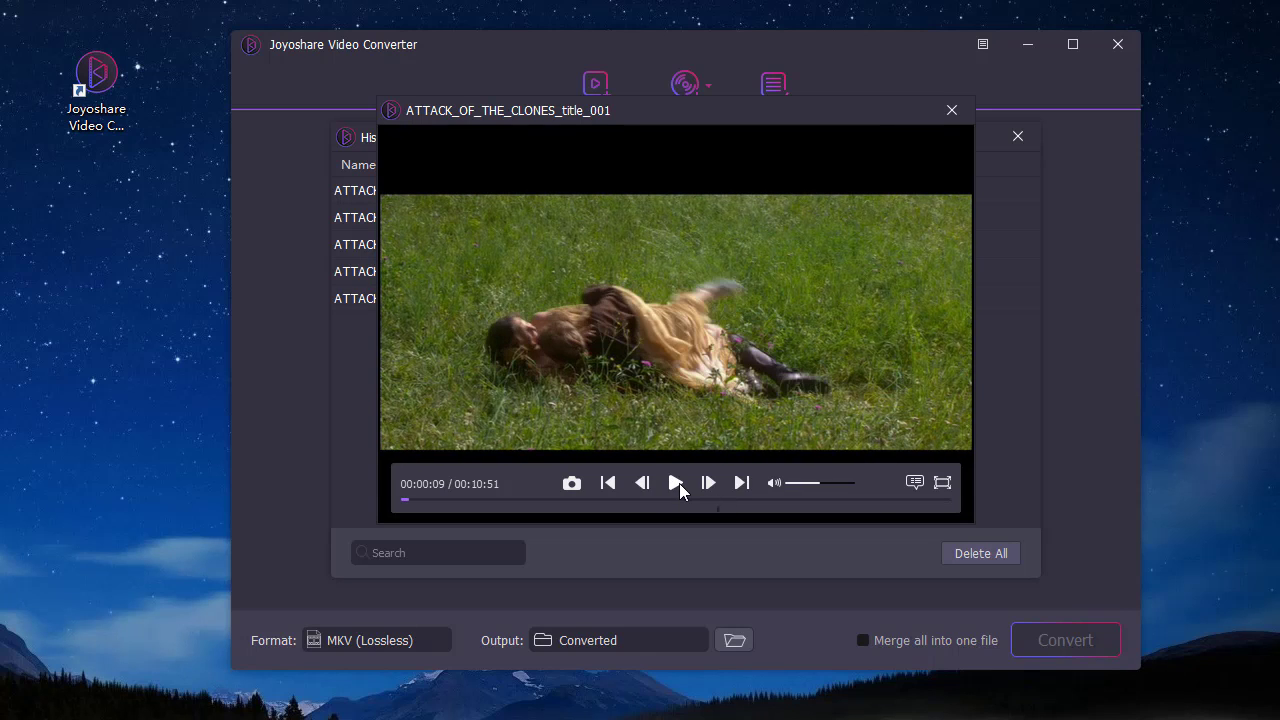
click(572, 484)
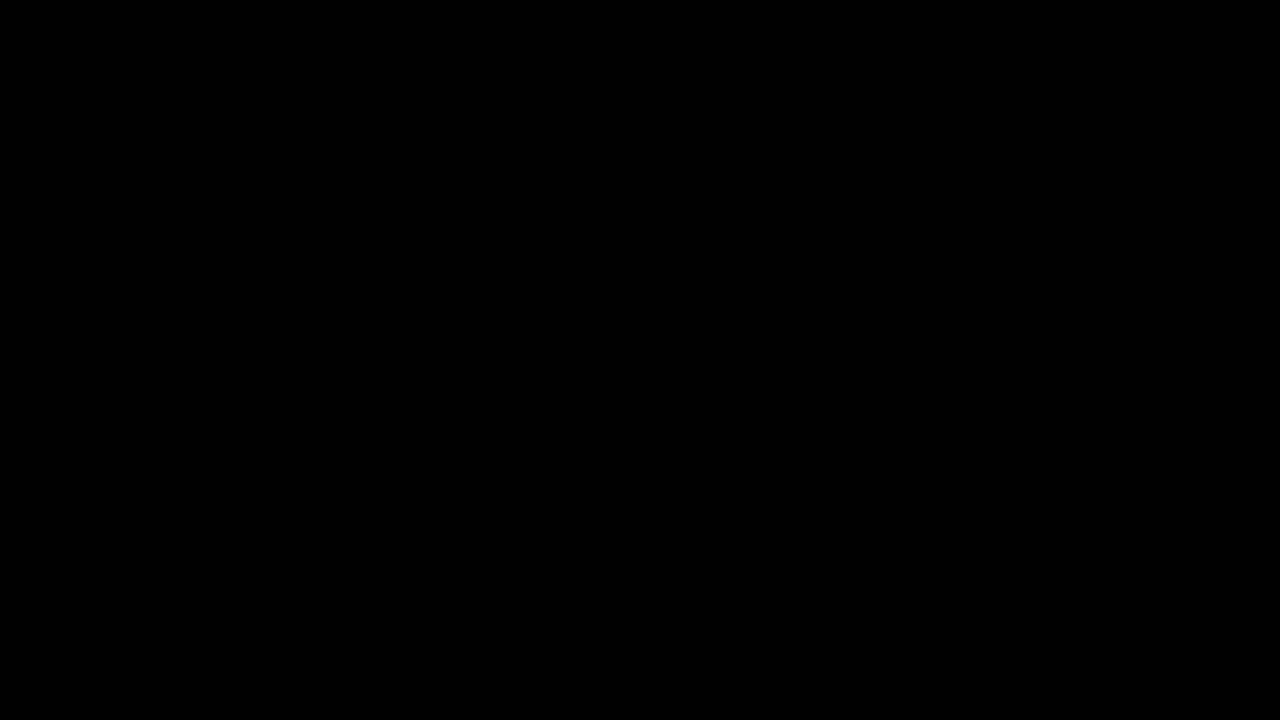